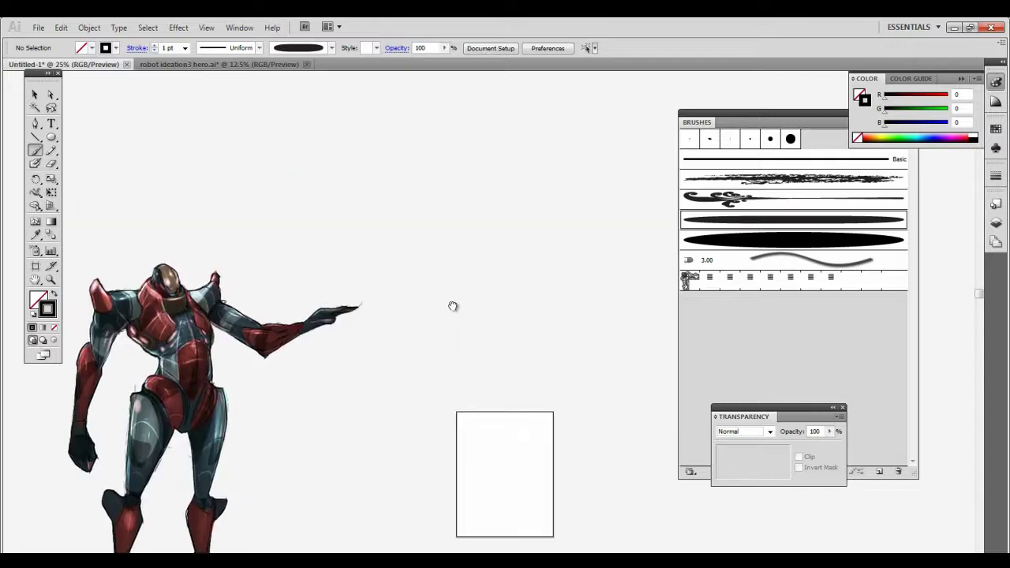
Step: Set the brush opacity to 10% and rough in the chest oval in the empty area beside the reference robot
left_click(499, 259, "ctrl")
left_click(444, 48)
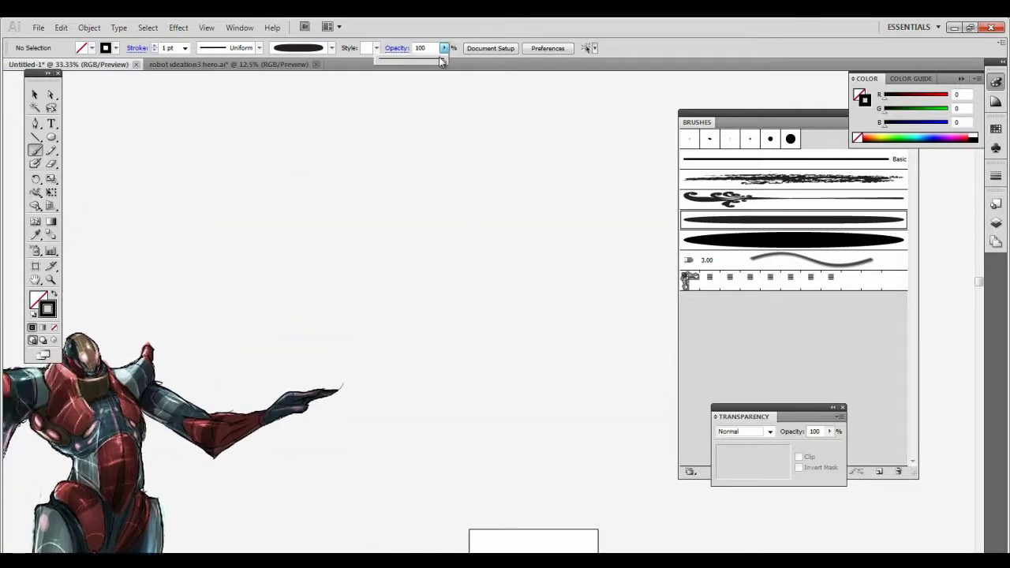
left_click_drag(442, 60, 396, 68)
mouse_move(388, 116)
left_mouse_down()
mouse_move(385, 161)
mouse_move(350, 186)
left_mouse_up()
scroll(423, 154, "up", 2)
left_click(409, 167, "ctrl")
mouse_move(328, 177)
left_mouse_down()
mouse_move(343, 251)
mouse_move(379, 131)
left_mouse_up()
left_click_drag(345, 138, 468, 181)
mouse_move(416, 146)
left_mouse_down()
mouse_move(480, 218)
mouse_move(465, 279)
left_mouse_up()
left_click_drag(423, 143, 473, 252)
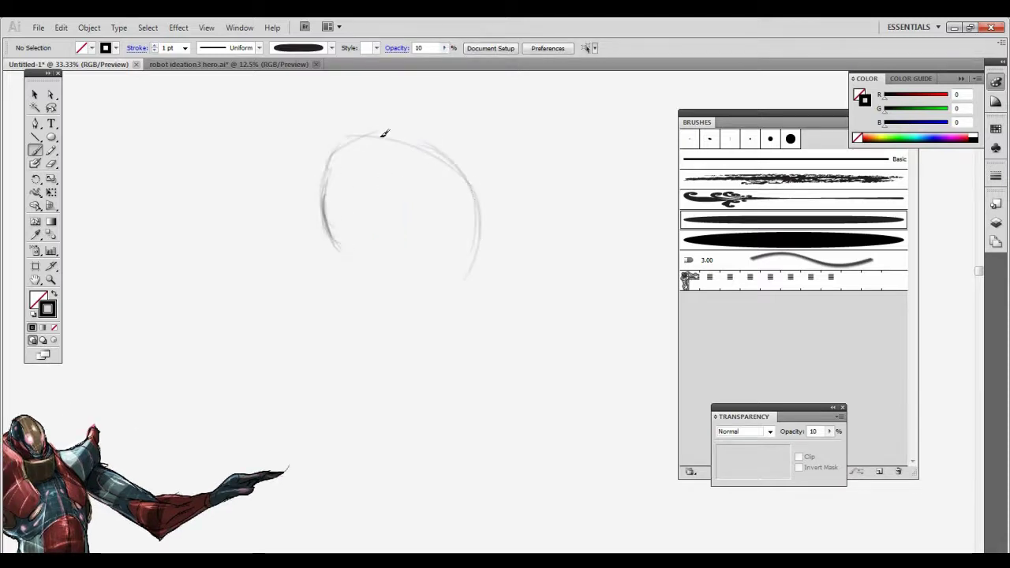
Step: Complete the chest oval with an inner side contour, a small oval neck opening and a curved notch near the waist
left_click_drag(380, 134, 401, 283)
mouse_move(329, 164)
left_mouse_down()
mouse_move(378, 276)
mouse_move(356, 253)
left_mouse_up()
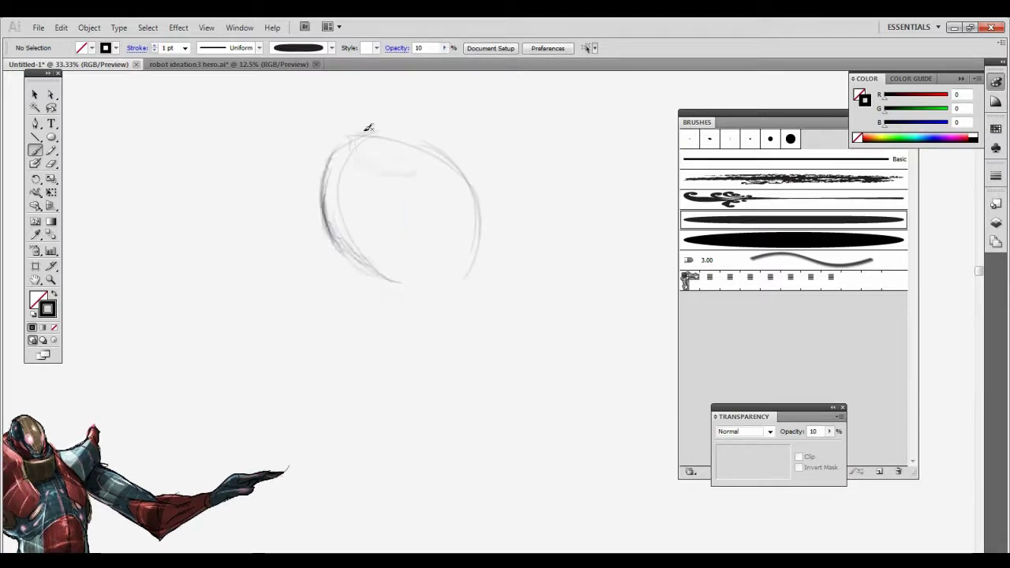
left_click_drag(366, 130, 413, 167)
mouse_move(489, 110)
left_mouse_down()
mouse_move(355, 285)
mouse_move(378, 263)
mouse_move(430, 275)
left_mouse_up()
Step: Switch to the thickest tapered art brush and sketch round shoulders with pointed tips on both sides of the chest
left_click(793, 238)
left_click(451, 164, "ctrl")
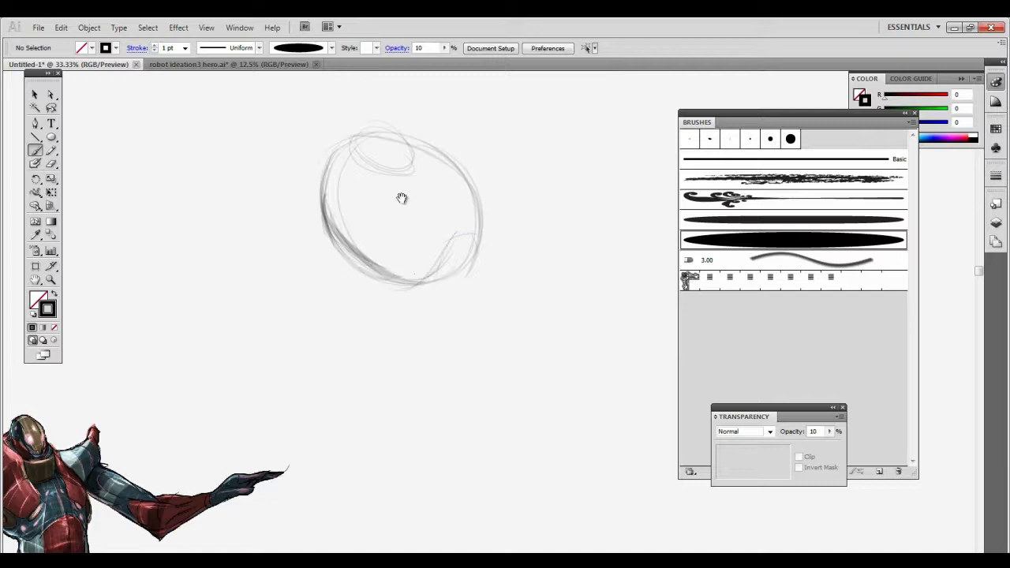
left_click_drag(402, 198, 424, 328)
mouse_move(293, 297)
left_mouse_down()
mouse_move(331, 279)
mouse_move(330, 325)
mouse_move(325, 277)
left_mouse_up()
mouse_move(422, 282)
left_mouse_down()
mouse_move(456, 156)
mouse_move(376, 260)
left_mouse_up()
mouse_move(433, 214)
left_mouse_down()
mouse_move(411, 267)
mouse_move(433, 236)
mouse_move(458, 237)
left_mouse_up()
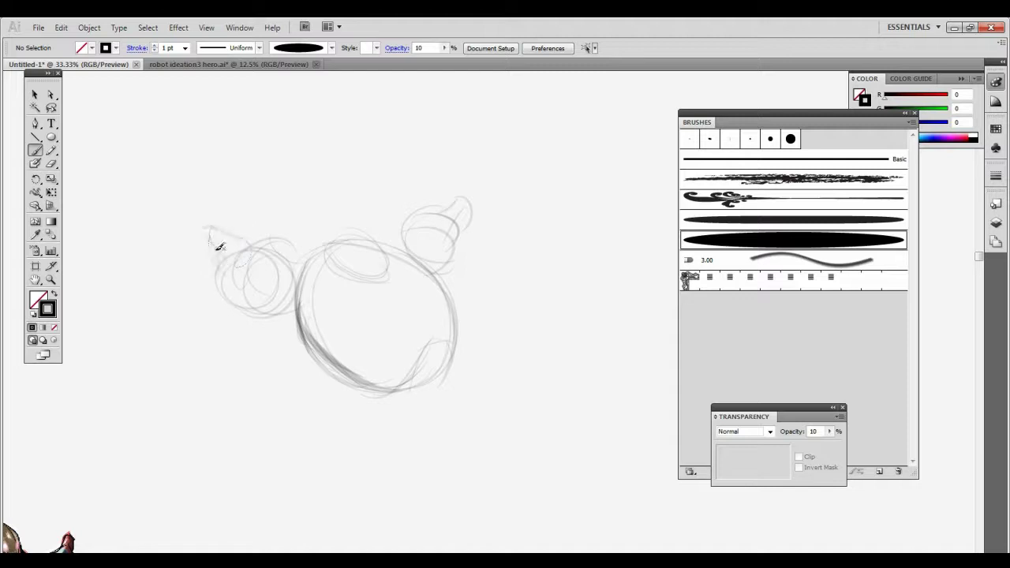
mouse_move(249, 241)
left_mouse_down()
mouse_move(315, 315)
mouse_move(427, 199)
left_mouse_up()
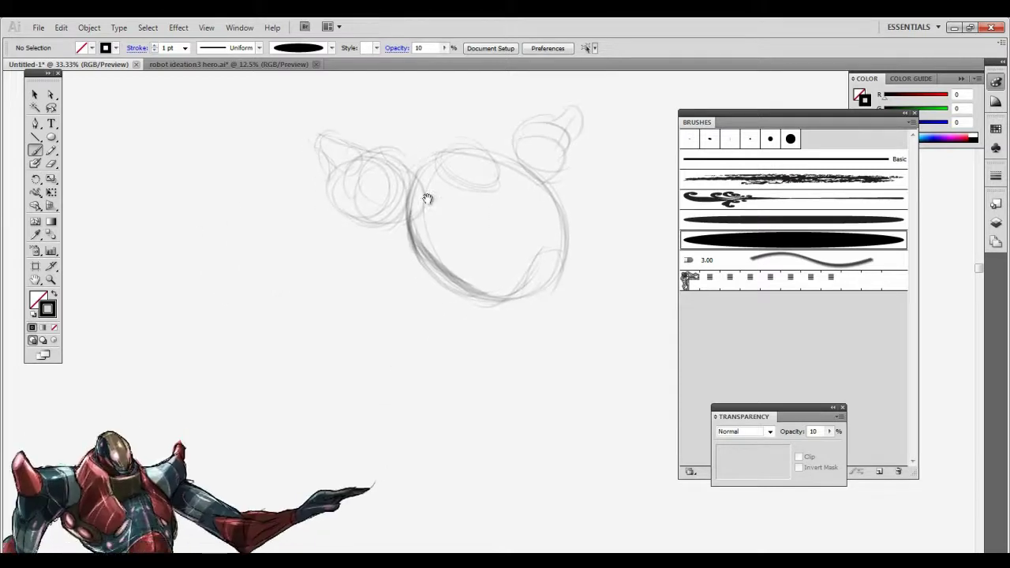
Step: Sketch the rounded head shape rising above the neck opening between the shoulders
left_click_drag(573, 142, 431, 183)
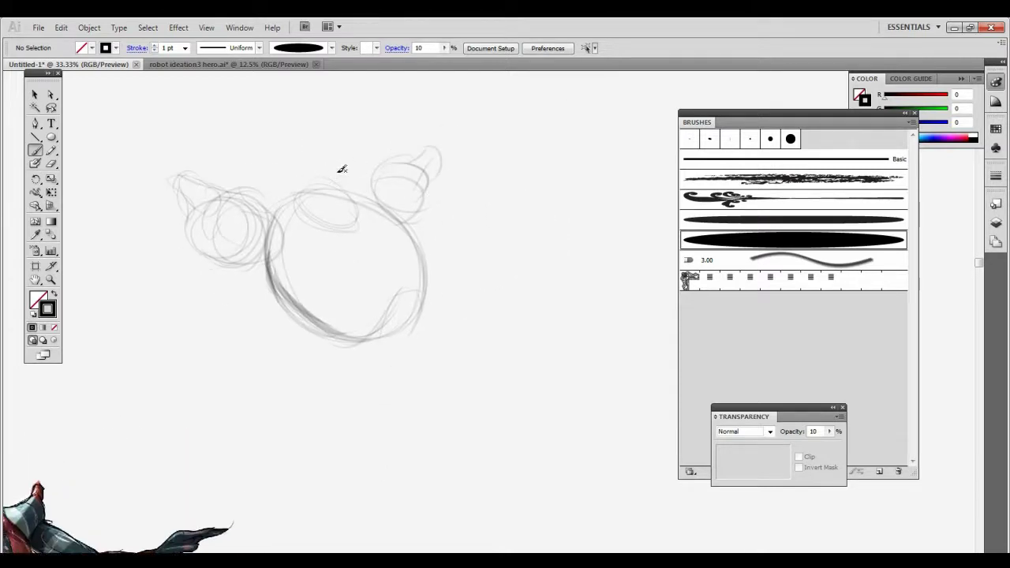
left_click_drag(364, 175, 474, 138)
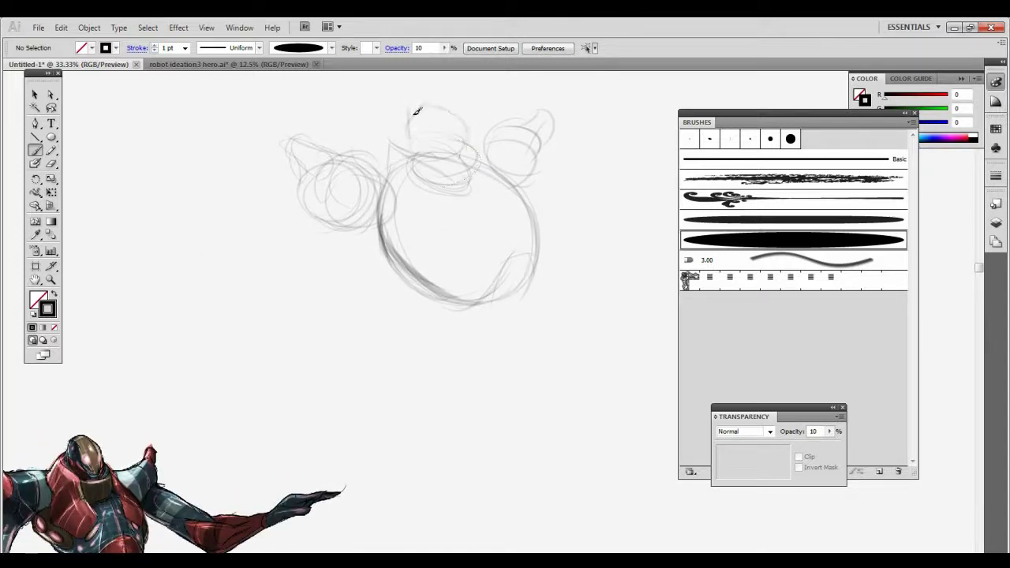
left_click_drag(415, 113, 409, 150)
Step: Sketch the tapering waist below the chest and close it with the curved band of the pelvis
left_click_drag(558, 241, 521, 198)
left_click_drag(394, 256, 488, 328)
left_click_drag(501, 220, 534, 306)
left_click_drag(438, 305, 442, 340)
left_click_drag(447, 331, 503, 359)
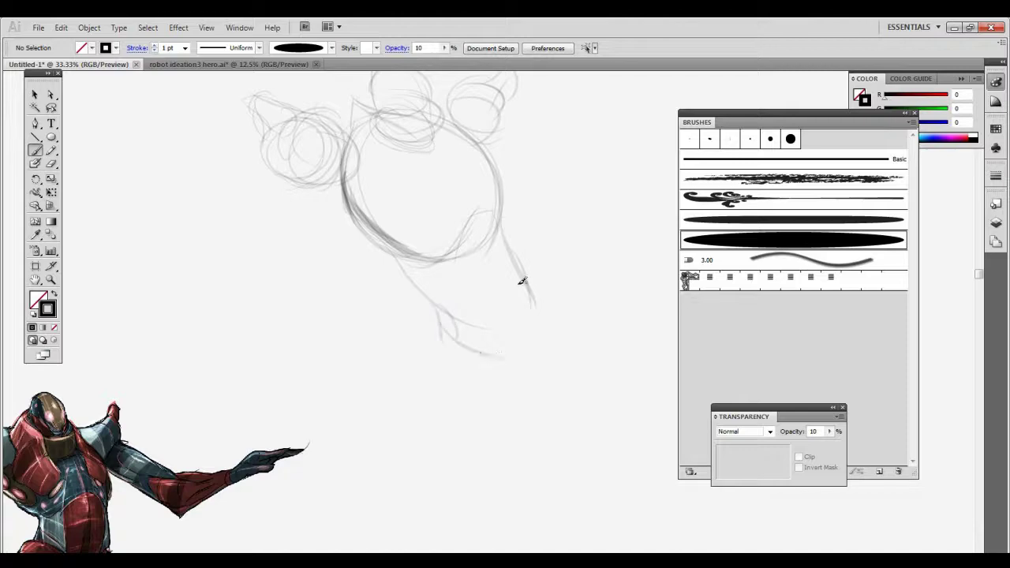
mouse_move(521, 281)
left_mouse_down()
mouse_move(468, 324)
mouse_move(464, 316)
mouse_move(509, 264)
mouse_move(443, 294)
left_mouse_up()
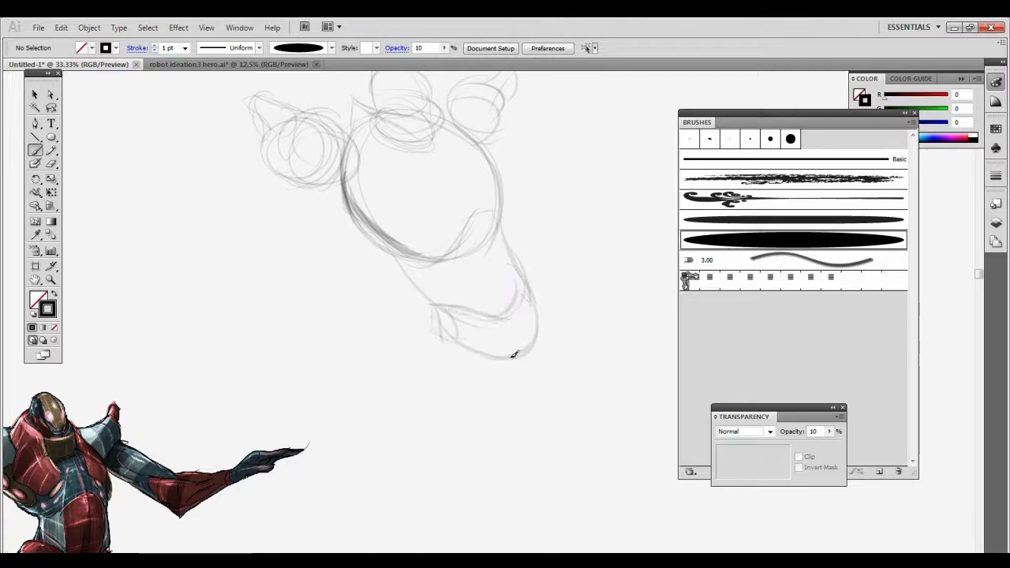
mouse_move(563, 311)
left_mouse_down()
mouse_move(428, 242)
mouse_move(388, 281)
left_mouse_up()
Step: Sketch the raised thigh extending sideways from the pelvis, with a hip curve and a rounded knee
mouse_move(371, 258)
left_mouse_down()
mouse_move(364, 318)
mouse_move(542, 273)
left_mouse_up()
left_click_drag(376, 344, 551, 300)
left_click_drag(527, 258, 535, 298)
left_click_drag(532, 293, 418, 324)
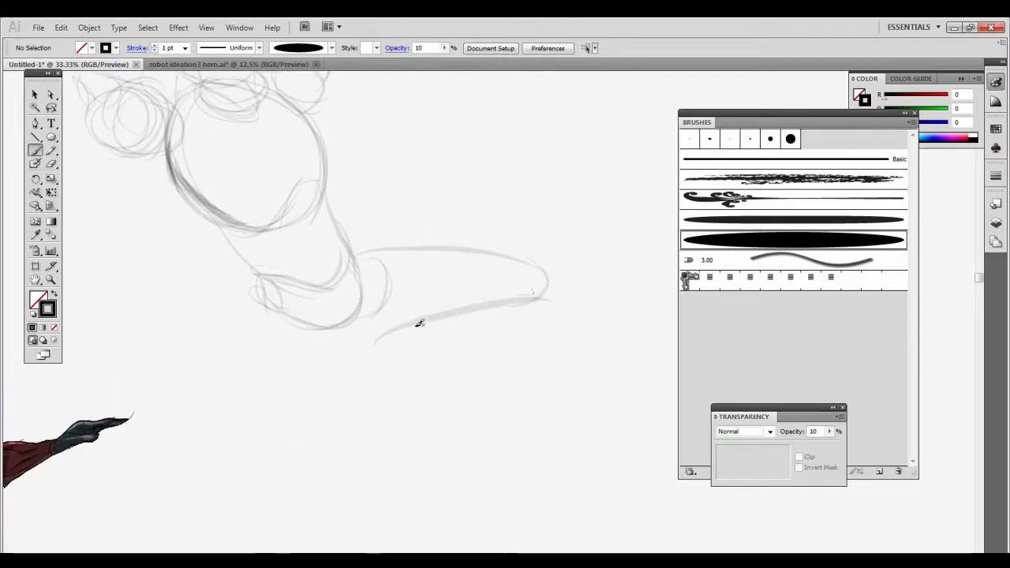
left_click_drag(360, 313, 377, 340)
mouse_move(379, 340)
left_mouse_down()
mouse_move(528, 299)
mouse_move(438, 256)
mouse_move(411, 282)
left_mouse_up()
mouse_move(384, 322)
left_mouse_down()
mouse_move(494, 273)
mouse_move(532, 230)
left_mouse_up()
left_click(494, 274, "ctrl+alt")
left_click_drag(574, 206, 523, 247)
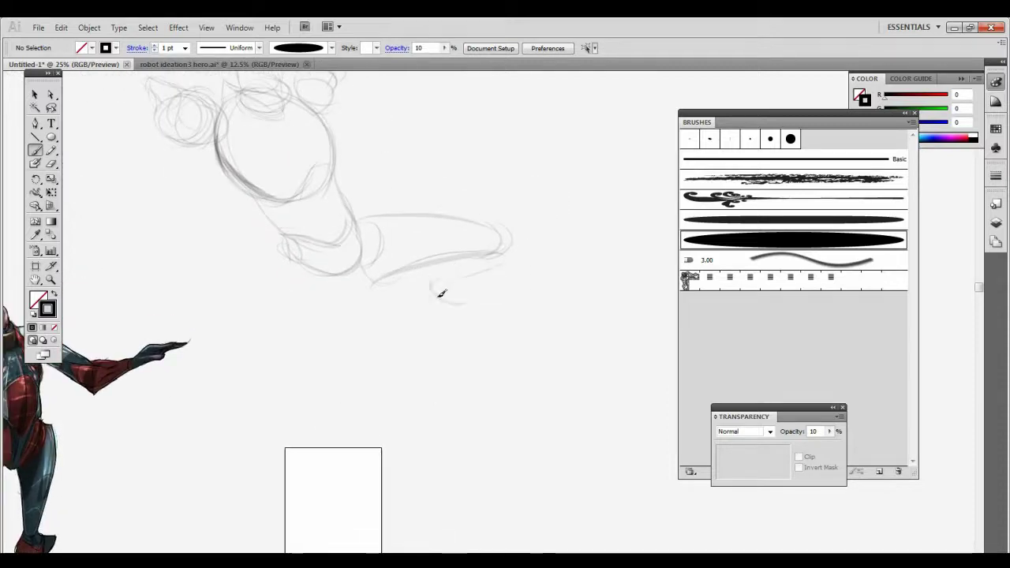
left_click_drag(341, 251, 345, 278)
left_click_drag(374, 392, 412, 356)
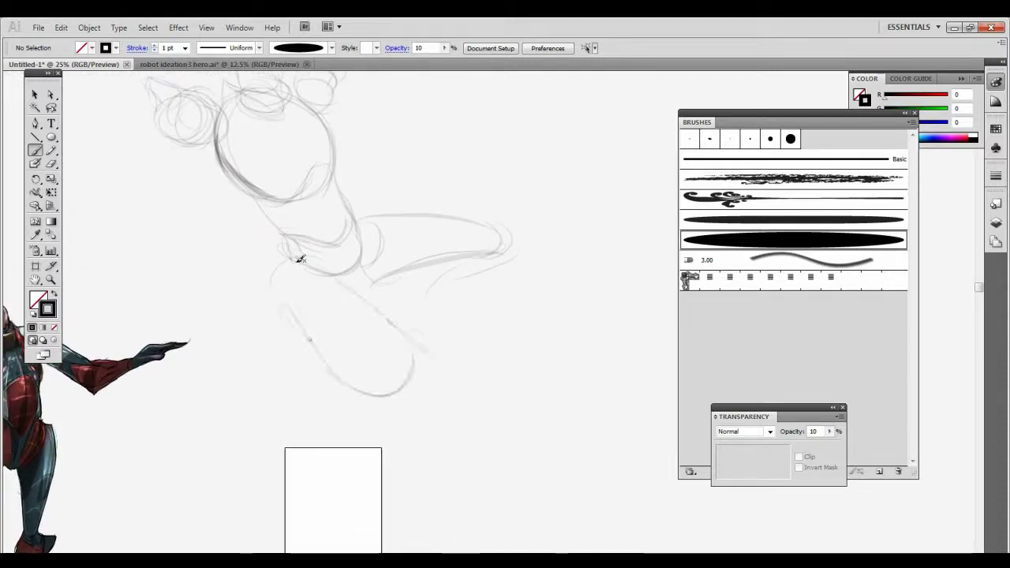
left_click_drag(294, 264, 316, 342)
mouse_move(317, 282)
left_mouse_down()
mouse_move(412, 347)
mouse_move(527, 273)
left_mouse_up()
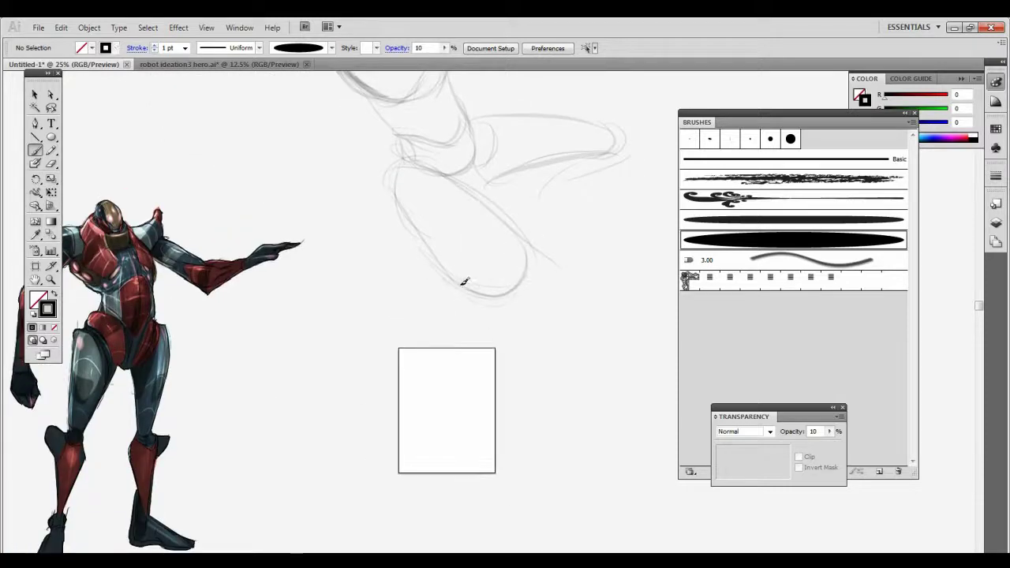
left_click_drag(440, 304, 483, 309)
left_click_drag(519, 249, 505, 395)
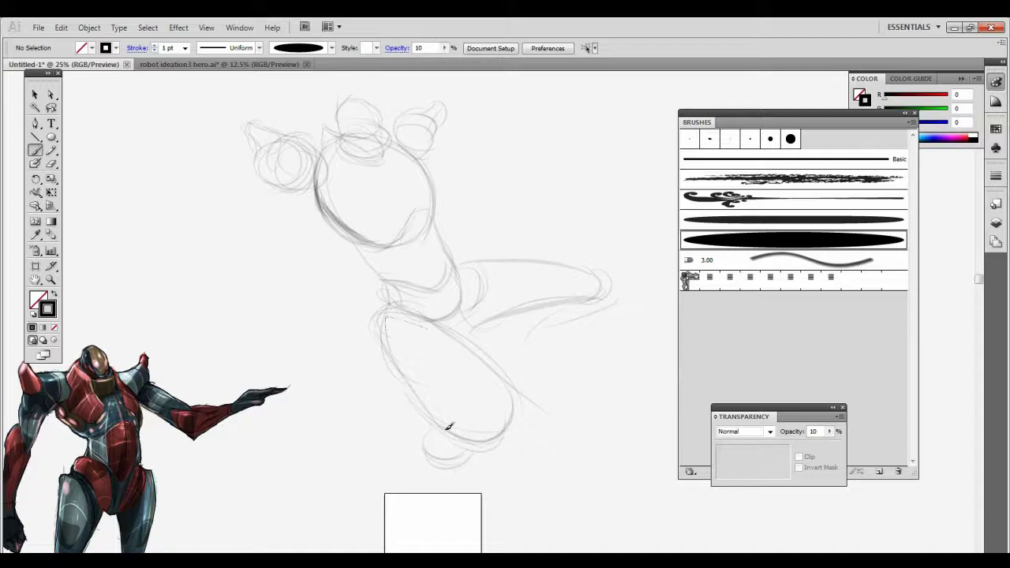
left_click_drag(437, 142, 460, 276)
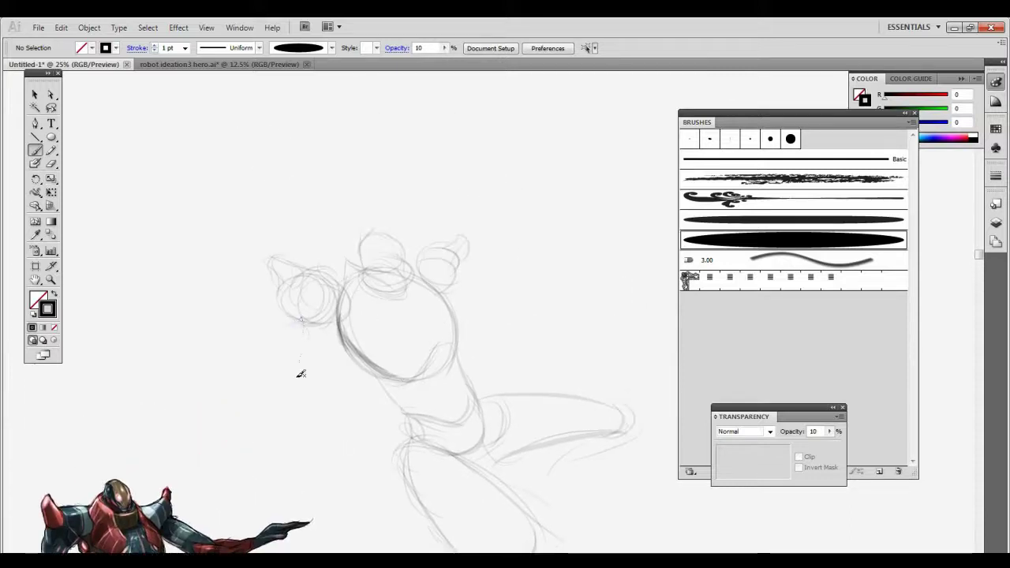
mouse_move(301, 373)
left_mouse_down()
mouse_move(269, 380)
mouse_move(309, 412)
left_mouse_up()
left_click_drag(422, 313, 347, 297)
mouse_move(386, 262)
left_mouse_down()
mouse_move(420, 312)
mouse_move(459, 261)
mouse_move(458, 327)
mouse_move(471, 222)
left_mouse_up()
key("ctrl+z")
key("ctrl+z")
key("ctrl+z")
key("ctrl+z")
key("ctrl+z")
mouse_move(405, 362)
left_mouse_down()
mouse_move(440, 453)
mouse_move(437, 410)
left_mouse_up()
key("ctrl+z")
key("ctrl+z")
key("ctrl+z")
key("ctrl+z")
key("ctrl+z")
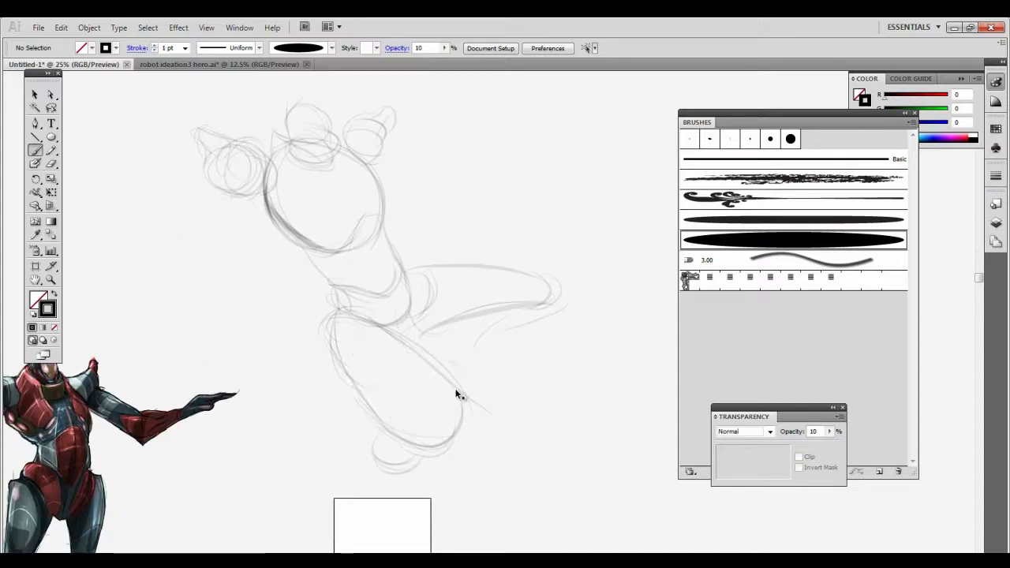
Step: Sketch the supporting thigh running down from the pelvis, with a curved hip line and a narrow knee end
left_click_drag(384, 433, 392, 453)
left_click_drag(396, 339, 413, 452)
left_click_drag(376, 399, 389, 442)
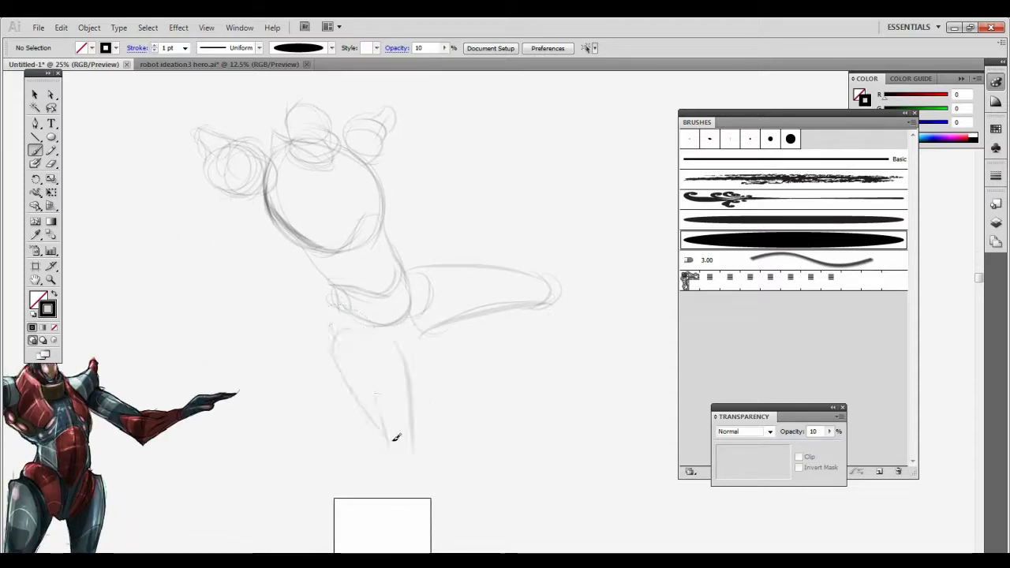
left_click_drag(329, 325, 398, 347)
left_click_drag(376, 423, 378, 429)
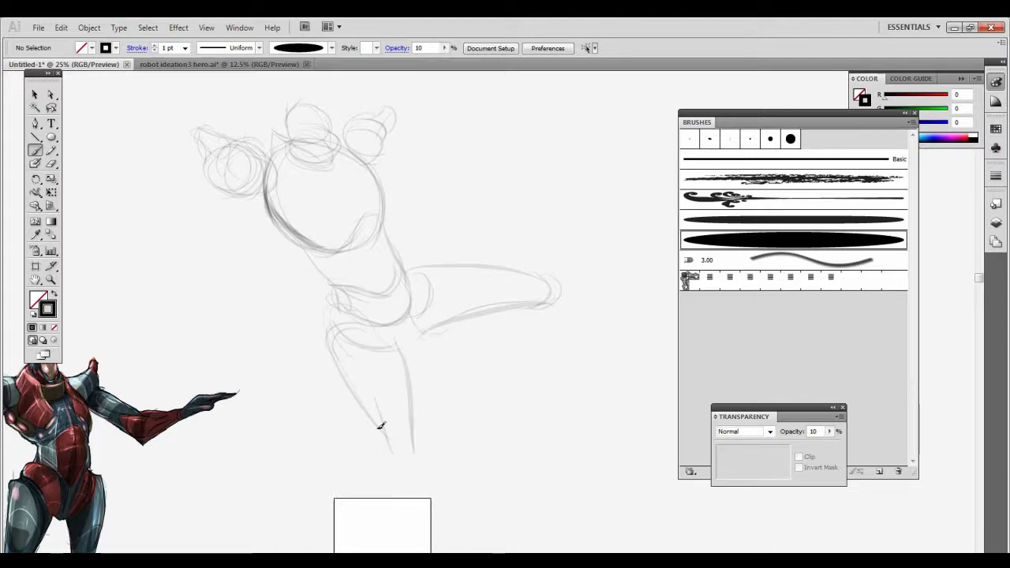
scroll(528, 318, "down", 3)
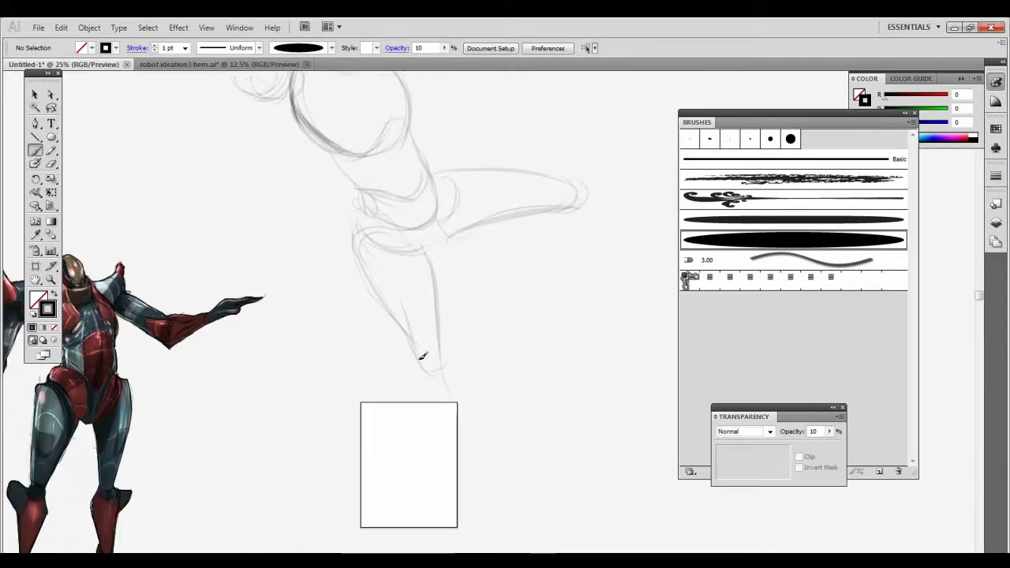
Step: Hide the artboards in the sketch document
left_click(206, 27)
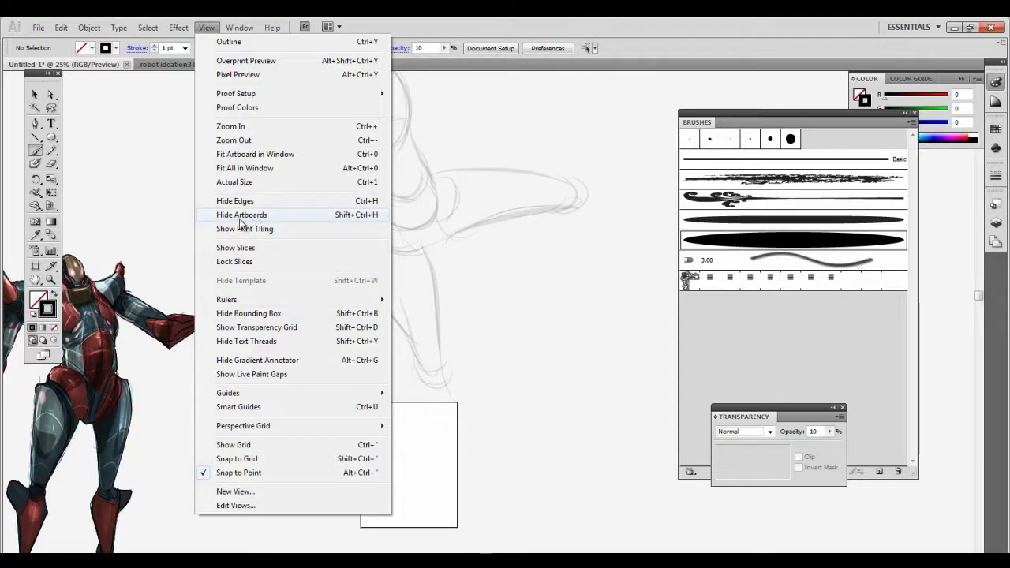
left_click(240, 216)
scroll(287, 208, "up", 3)
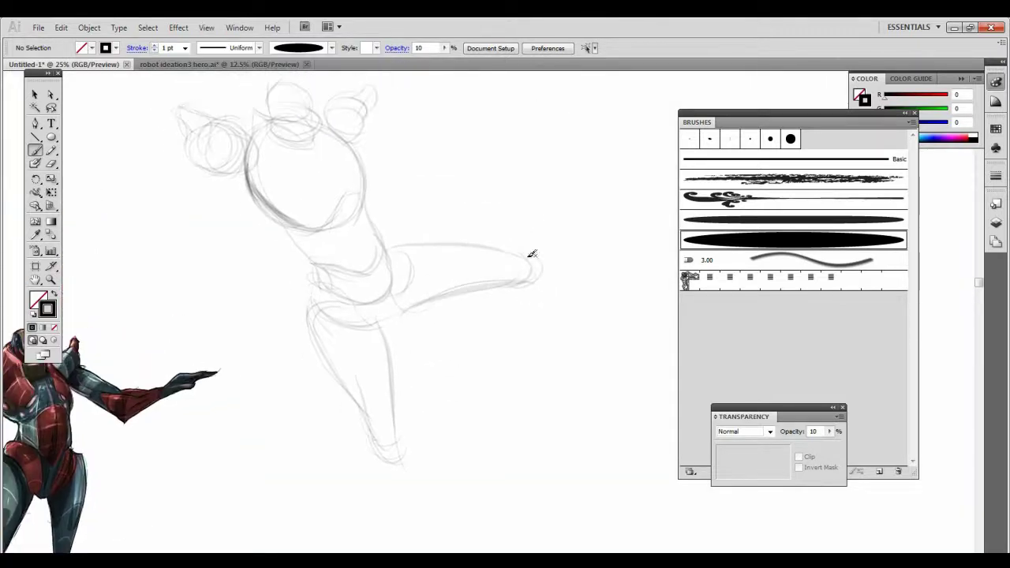
Step: Sketch the lower leg of the raised leg folding back down from the knee
left_click_drag(490, 355, 471, 369)
left_click_drag(484, 295, 505, 288)
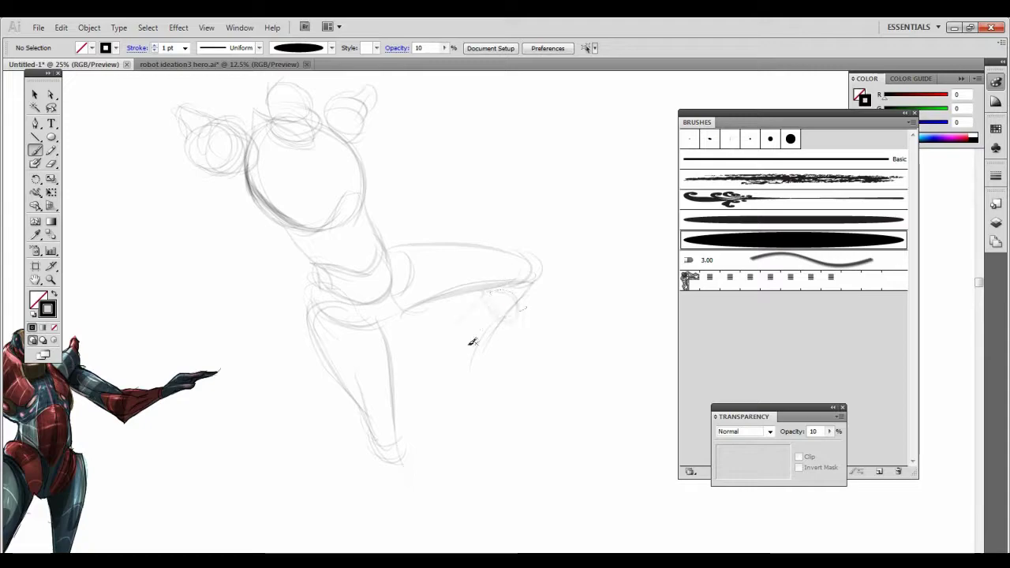
left_click_drag(472, 341, 461, 333)
left_click(475, 375, "ctrl")
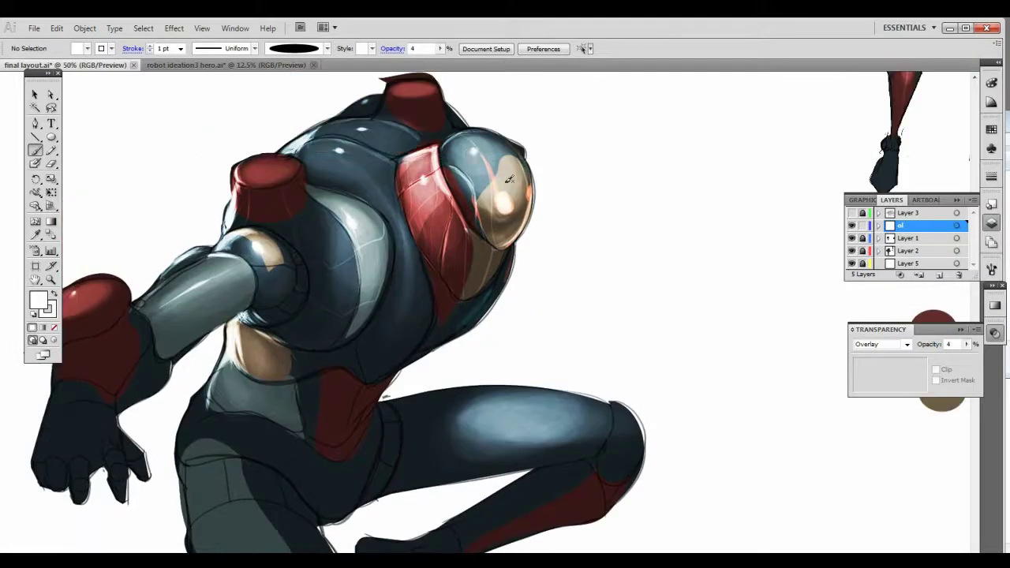
Step: Paint a thin white Overlay highlight along the raised thigh's upper edge, using no fill and 30% opacity
left_click(511, 169)
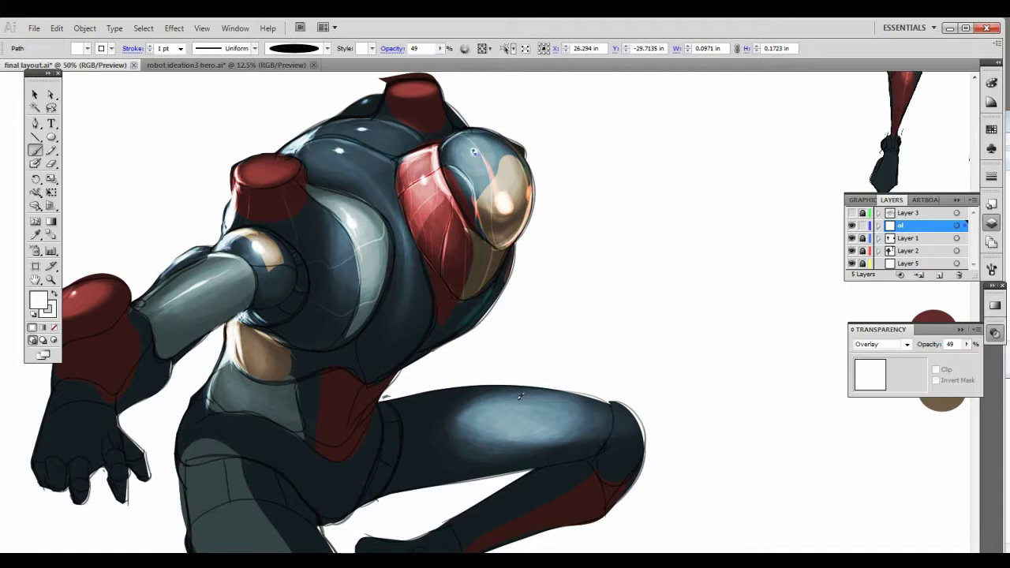
mouse_move(520, 397)
left_mouse_down()
mouse_move(551, 393)
mouse_move(528, 402)
left_mouse_up()
key("ctrl+z")
left_click(53, 326)
left_click(440, 48)
left_click_drag(408, 64, 395, 65)
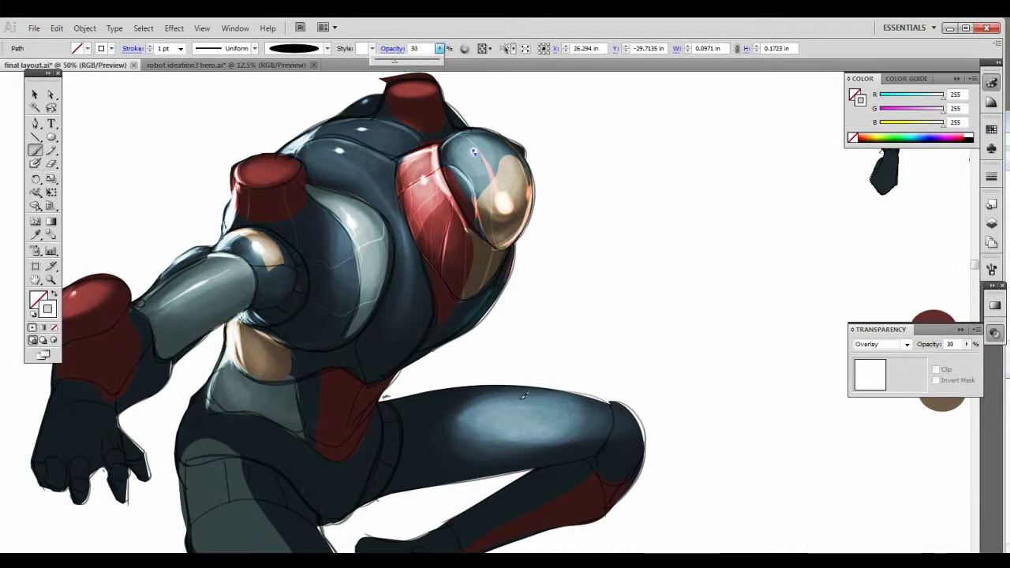
left_click(523, 397)
mouse_move(522, 397)
left_mouse_down()
mouse_move(545, 404)
mouse_move(516, 409)
mouse_move(530, 399)
left_mouse_up()
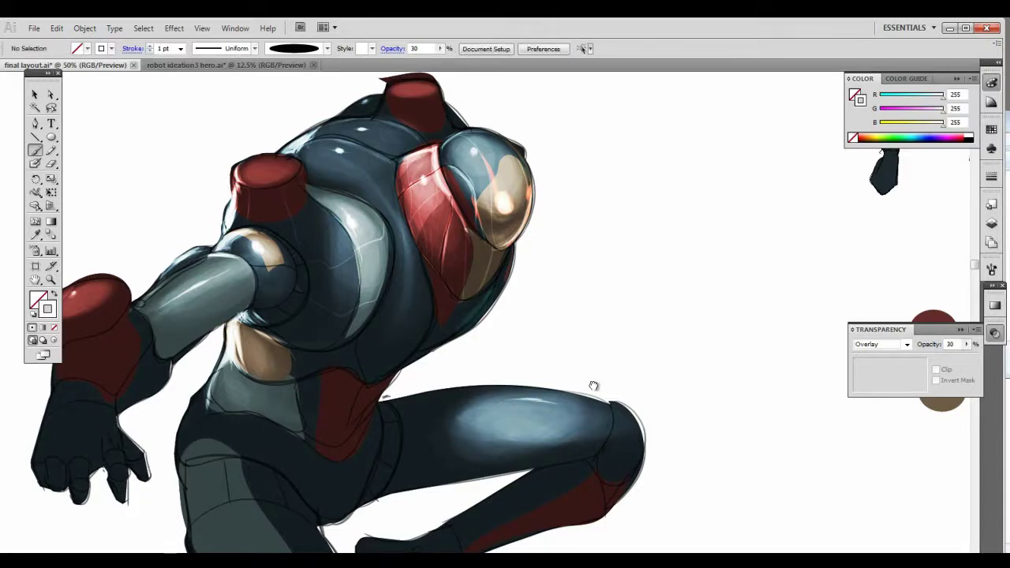
Step: Select all the highlight strokes on the raised thigh and group them
left_click_drag(594, 385, 671, 302)
left_click_drag(739, 283, 632, 339)
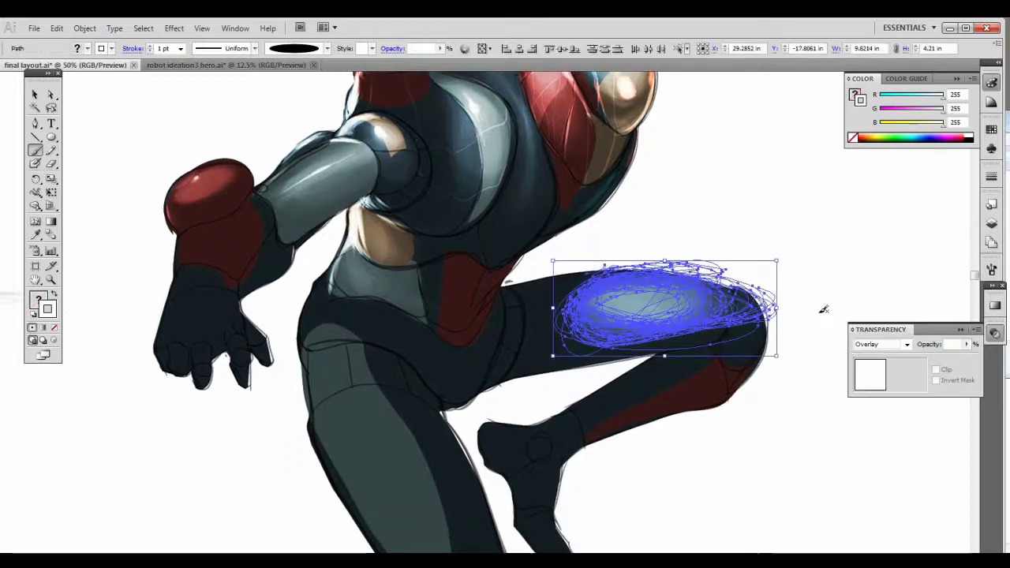
left_click(977, 330)
left_click(830, 273)
left_click_drag(814, 228, 552, 371)
key("ctrl+g")
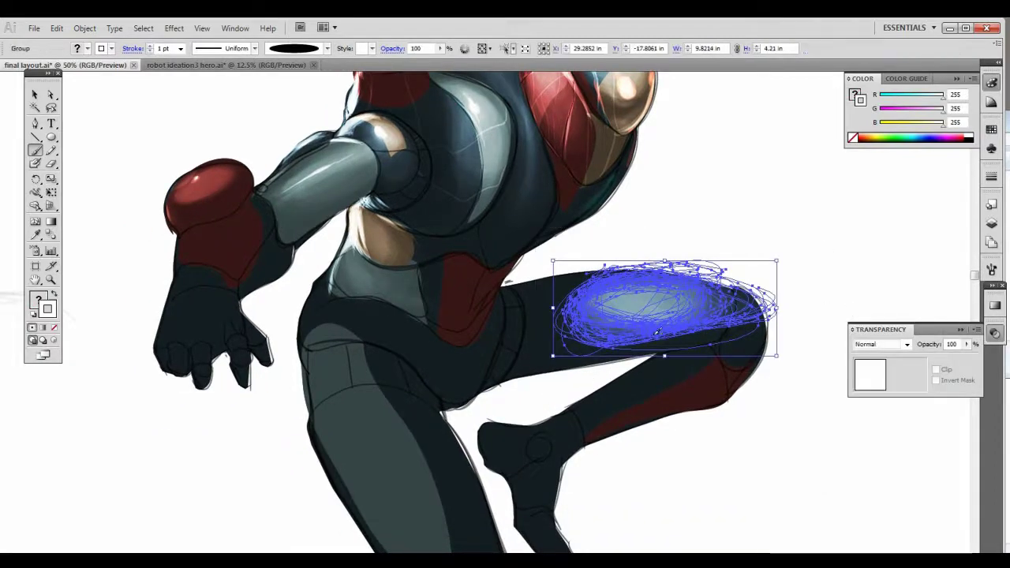
Step: Add an opacity mask with Clip off to the thigh highlight group and make black the painting colour inside the mask
left_click(977, 329)
left_click(877, 367)
left_click(936, 370)
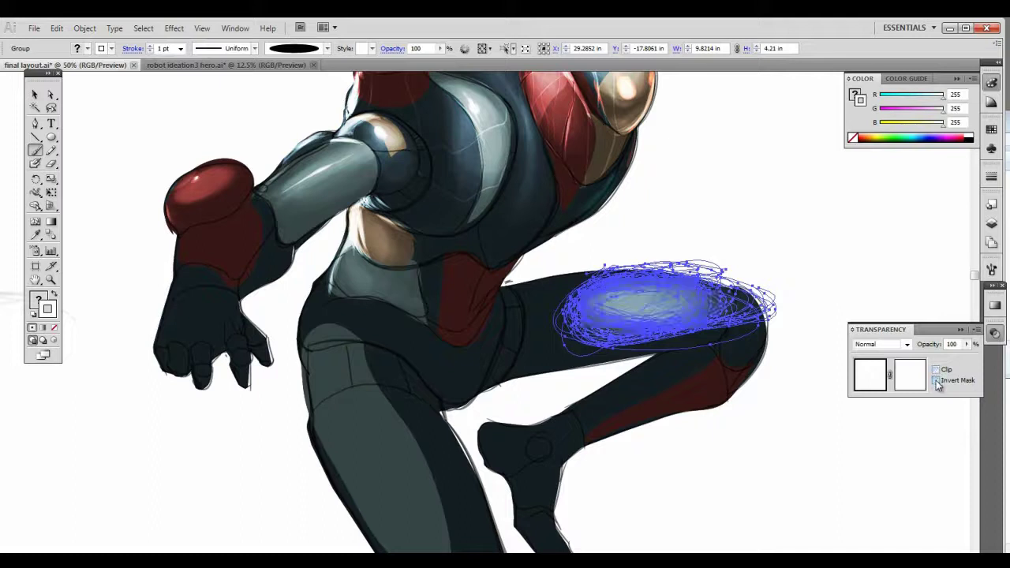
left_click(909, 376)
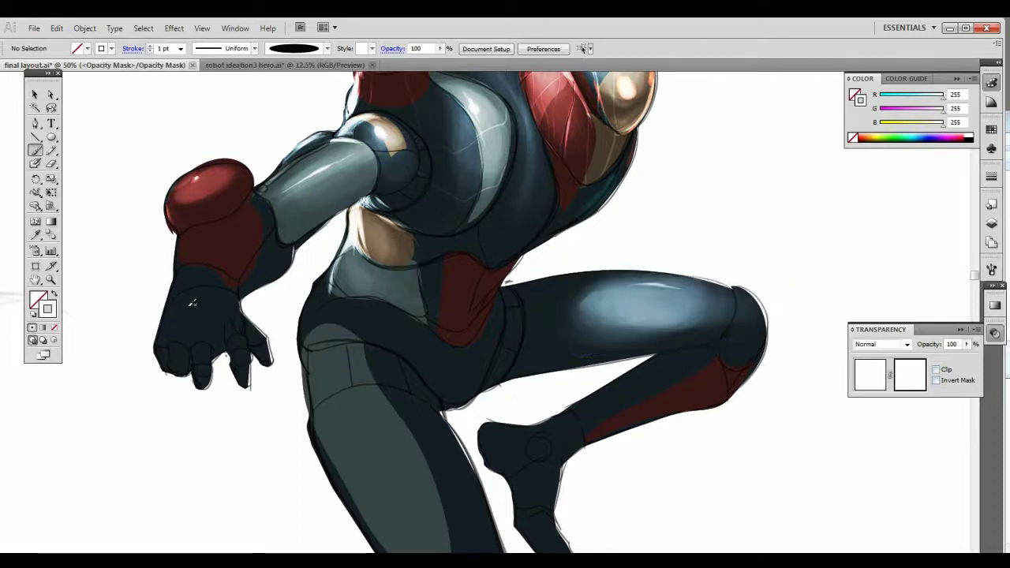
left_click(53, 327)
left_click(969, 140)
mouse_move(653, 257)
left_mouse_down()
mouse_move(556, 299)
mouse_move(527, 348)
left_mouse_up()
key("ctrl+z")
left_click_drag(966, 344, 941, 363)
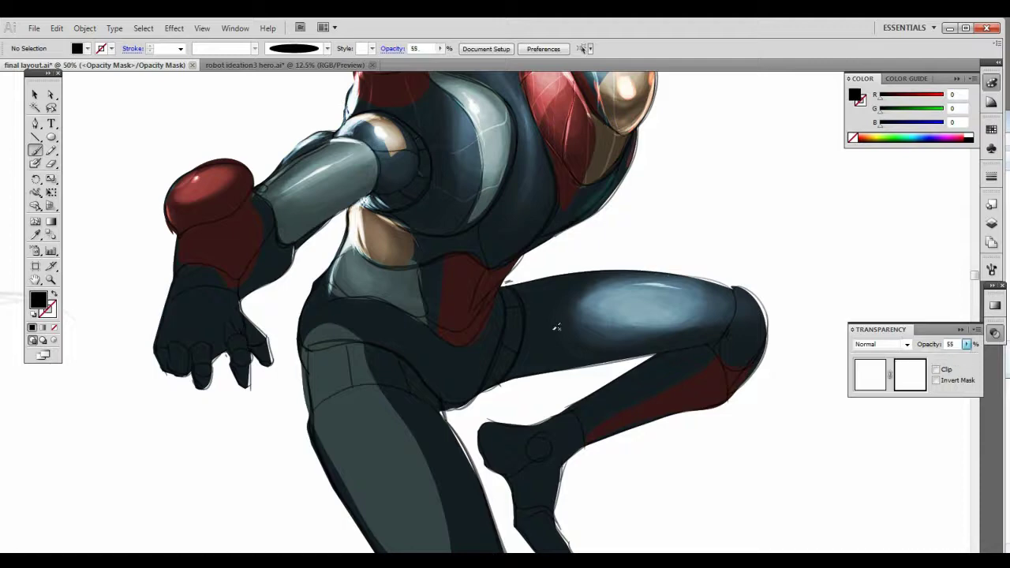
left_click_drag(574, 328, 625, 276)
mouse_move(567, 337)
left_mouse_down()
mouse_move(591, 343)
mouse_move(550, 500)
left_mouse_up()
key("ctrl+z")
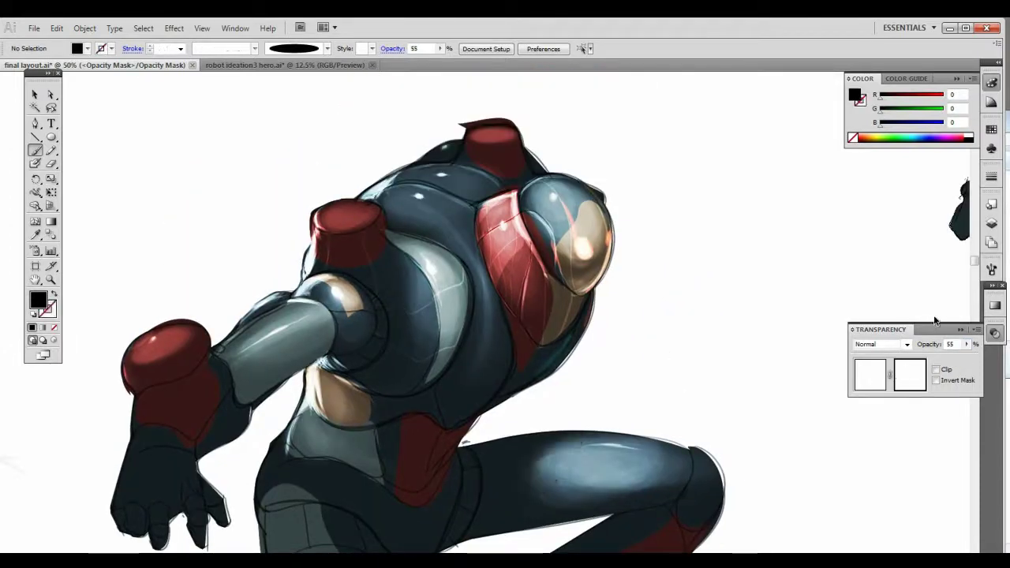
Step: Set the opacity to 18% and paint black strokes in the mask to cut back the thigh highlight's hip-side edge
left_click(966, 344)
left_click_drag(592, 414, 516, 501)
mouse_move(574, 403)
left_mouse_down()
mouse_move(518, 456)
mouse_move(504, 518)
left_mouse_up()
left_click_drag(576, 443, 541, 437)
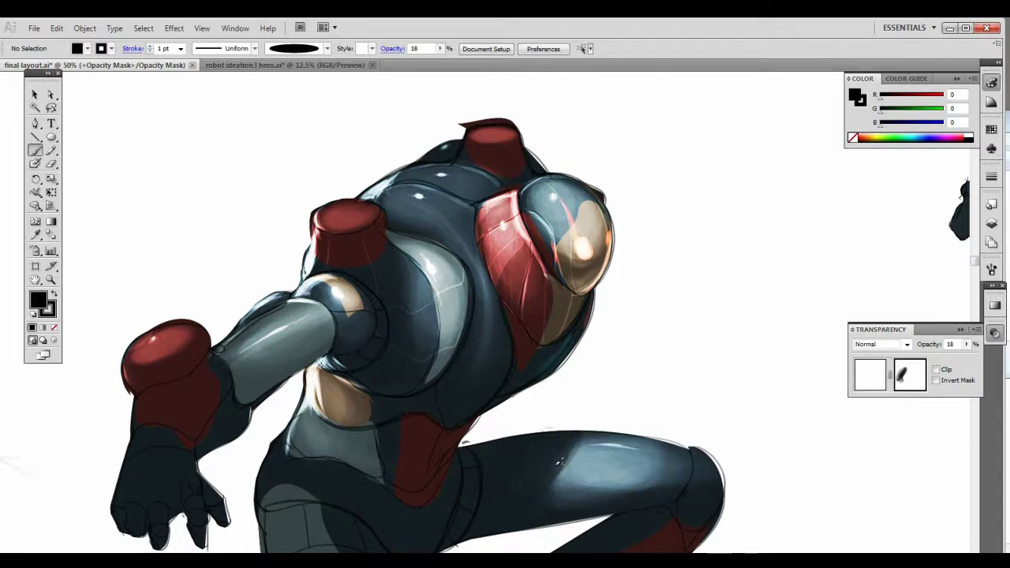
left_click(625, 406, "ctrl+alt")
left_click(632, 409, "ctrl+alt")
left_click(572, 402, "ctrl+alt")
left_click_drag(413, 310, 501, 426)
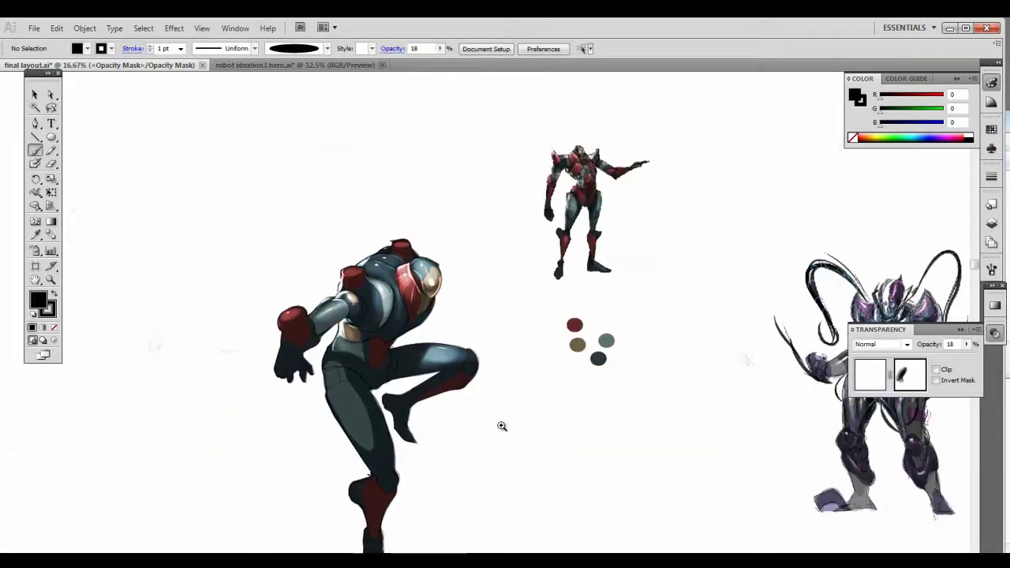
Step: Examine the crouching hero's highlights both up close and at full-figure size against the standing reference robot
left_click(491, 401, "ctrl")
left_click_drag(462, 383, 518, 485)
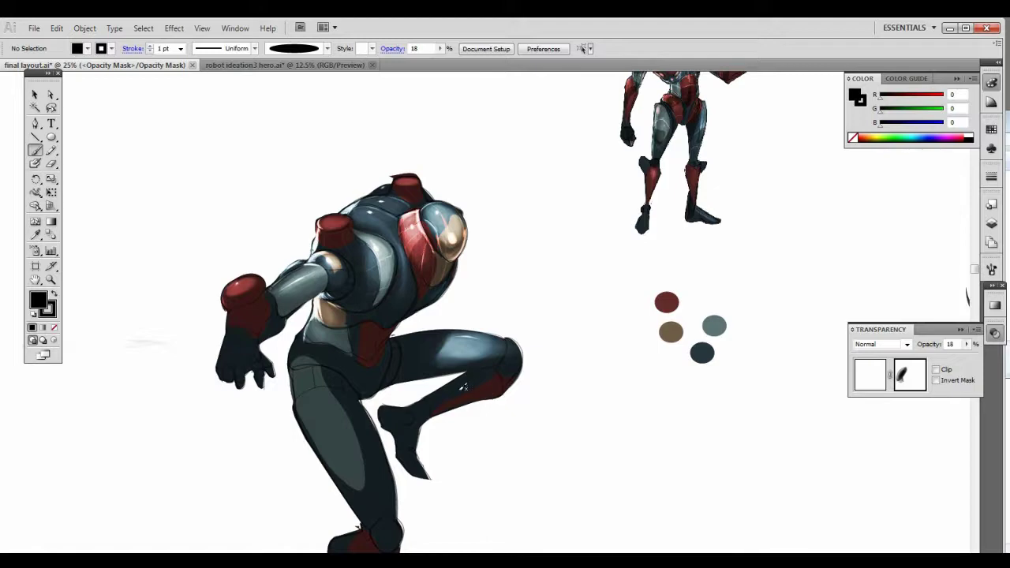
left_click_drag(509, 286, 488, 373)
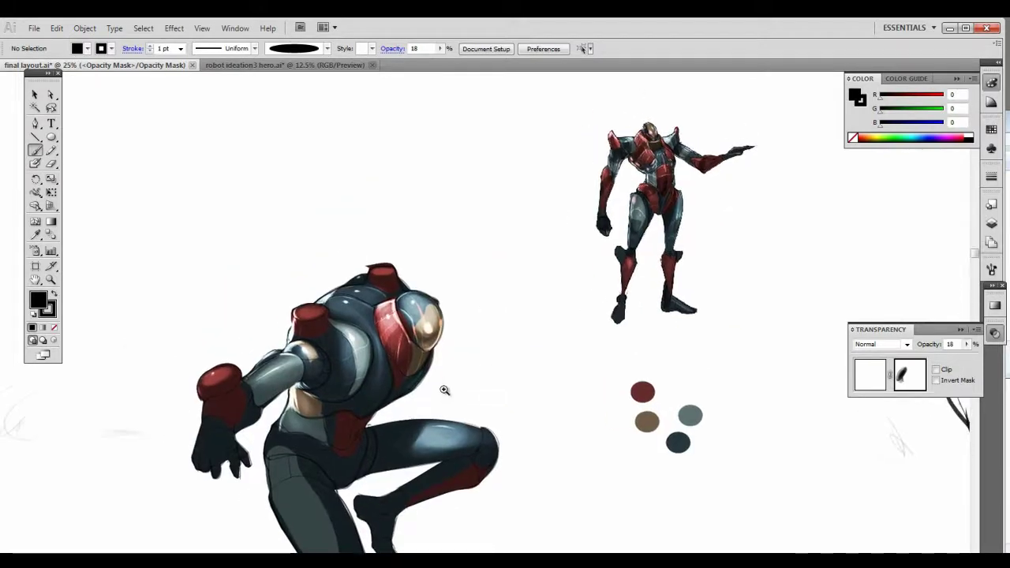
left_click(445, 391, "ctrl")
left_click(444, 367, "ctrl")
left_click(534, 277, "ctrl+alt")
left_click(534, 276, "ctrl+alt")
left_click(535, 276, "ctrl+alt")
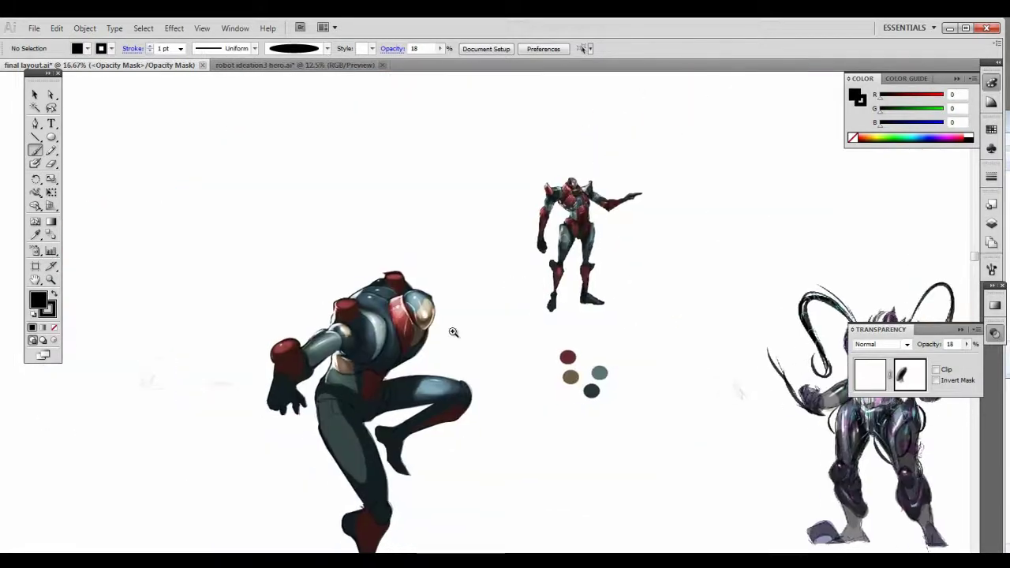
left_click_drag(458, 300, 356, 406)
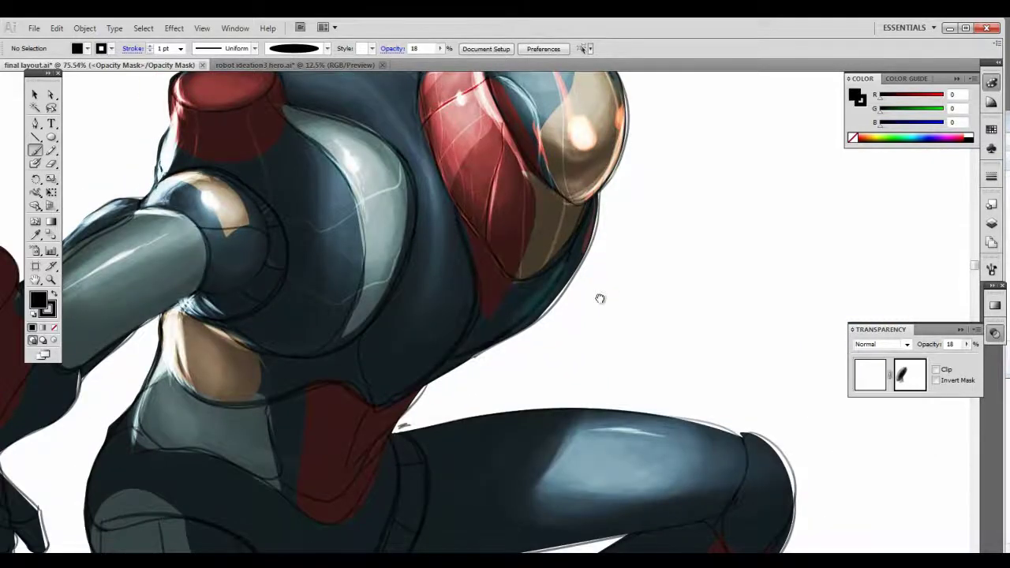
scroll(616, 323, "down", 2)
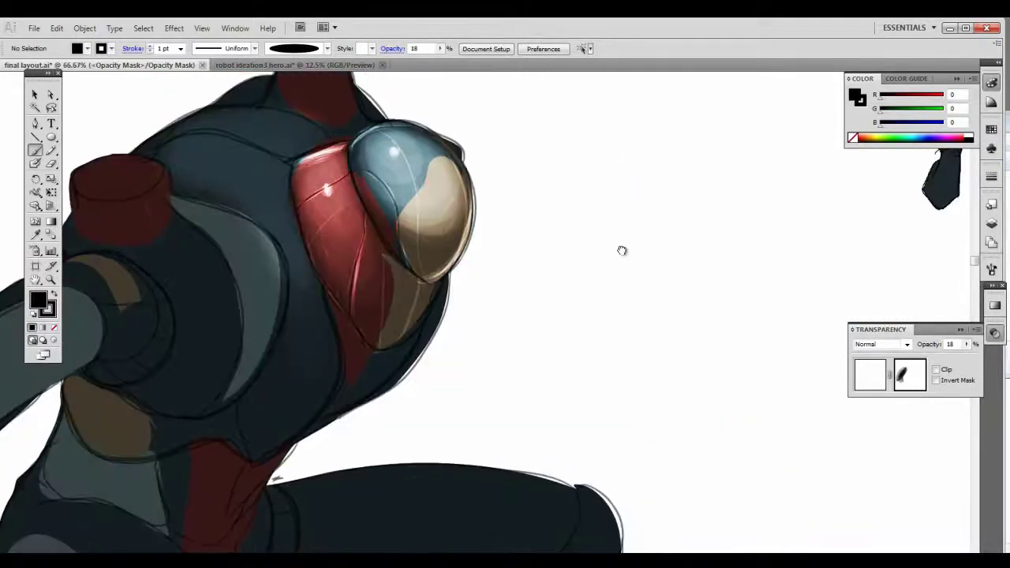
left_click_drag(549, 305, 313, 554)
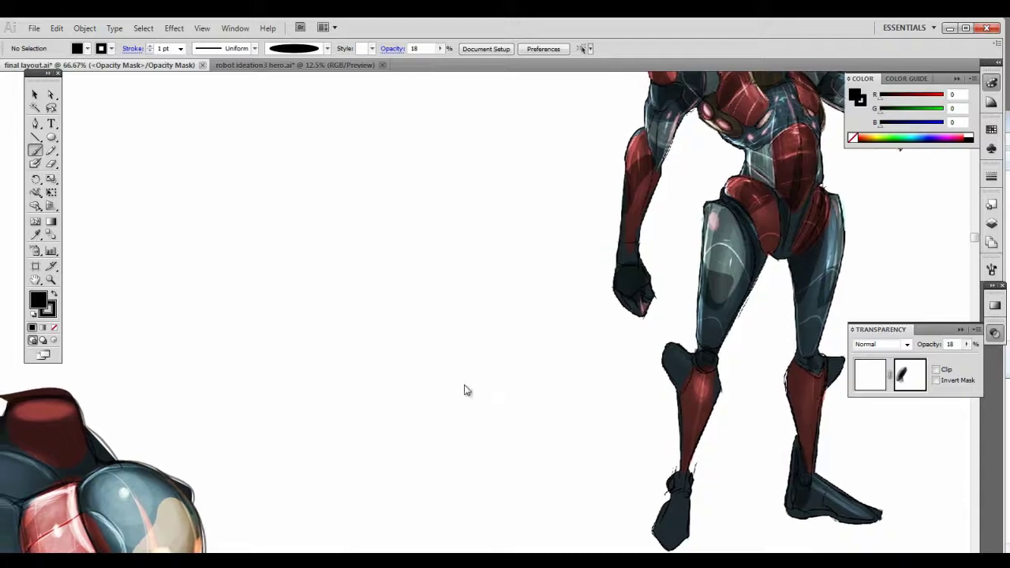
left_click_drag(600, 263, 641, 150)
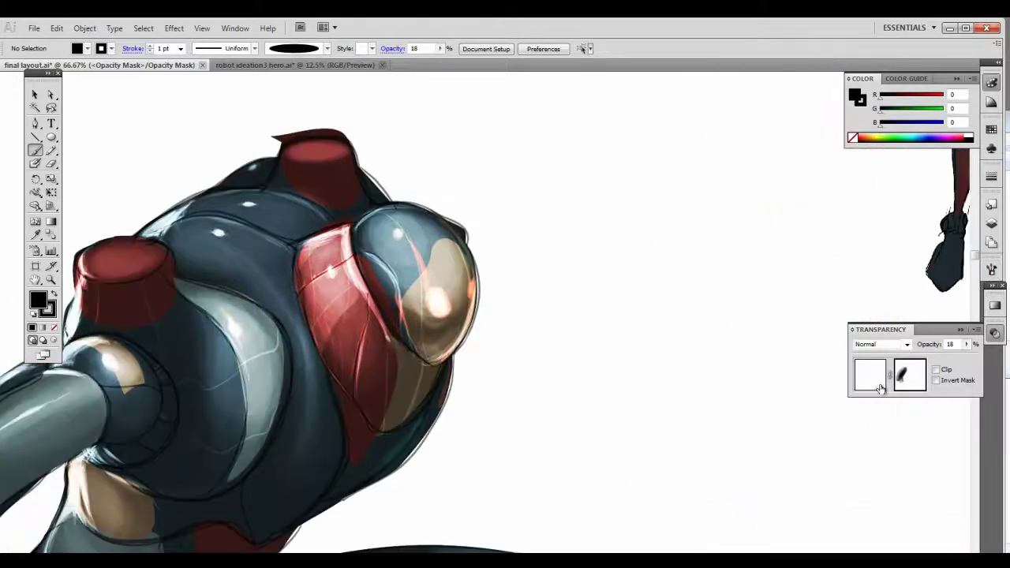
Step: Leave the thigh highlight's opacity mask and unlock Layer 2 and Layer 5
left_click(873, 385)
left_click(992, 224)
left_click(863, 263)
left_click(863, 251)
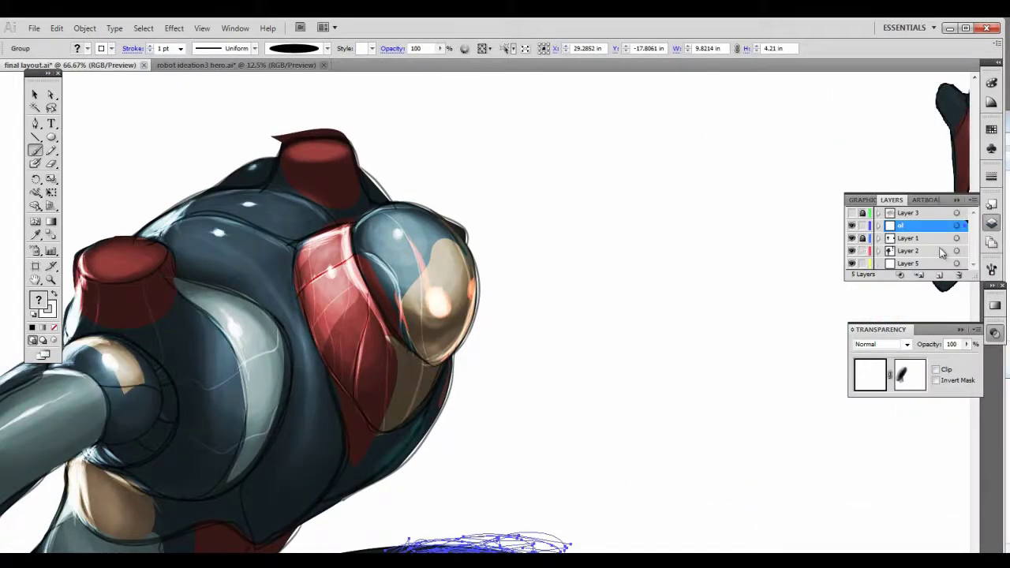
Step: Paint a dark red panel down the hero's chest on Layer 2, using the fill of the red plate beside the head
left_click(361, 440, "ctrl")
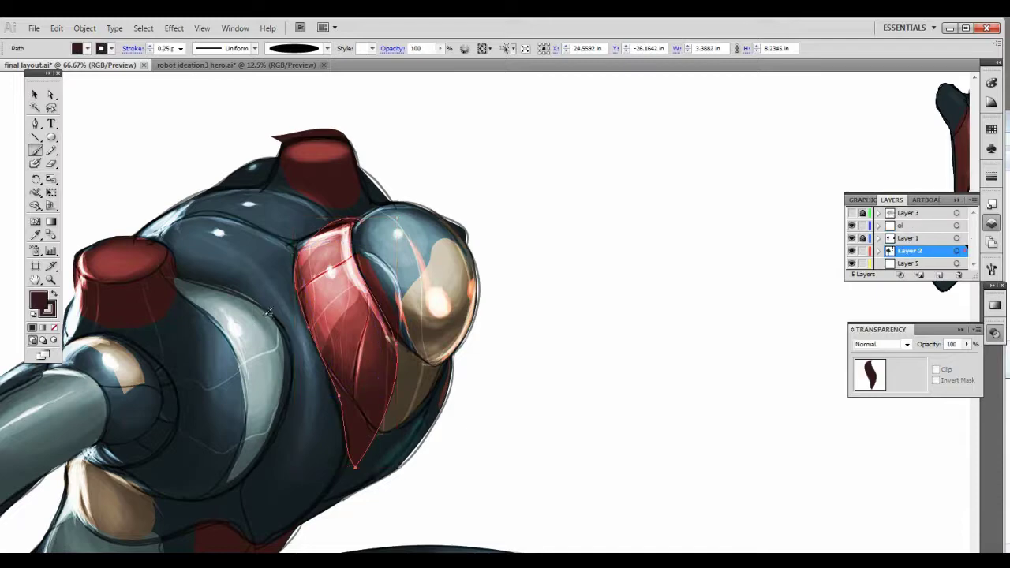
mouse_move(260, 288)
left_mouse_down()
mouse_move(296, 286)
mouse_move(341, 397)
left_mouse_up()
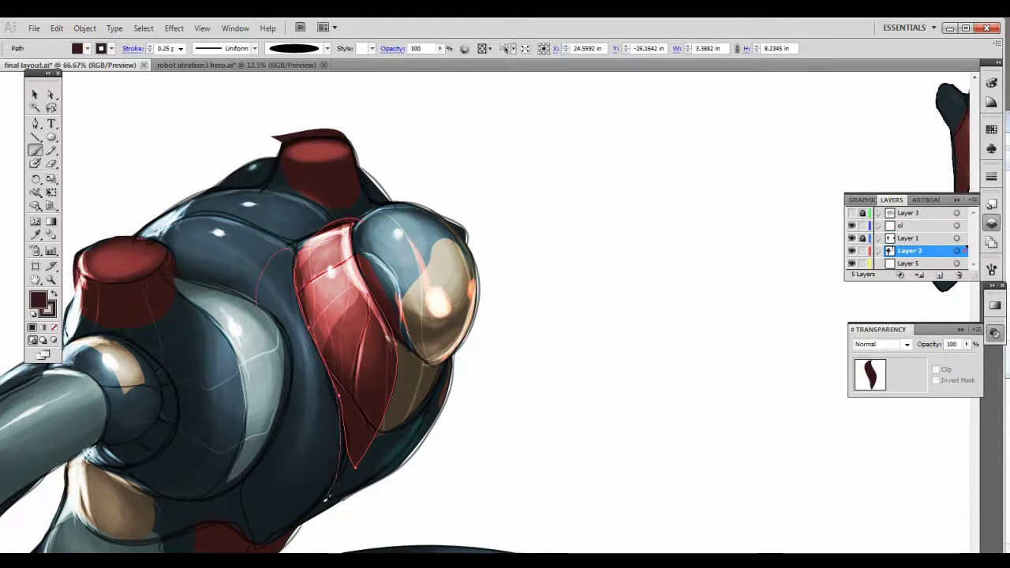
left_click_drag(244, 502, 289, 412)
left_click_drag(253, 292, 278, 214)
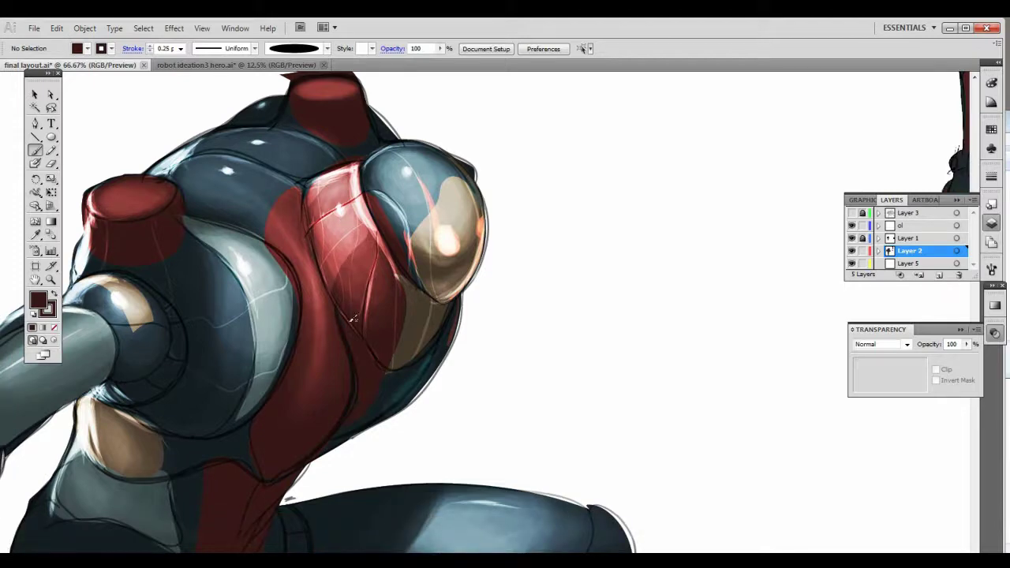
Step: Paint a matching dark red shape over the strip across the hero's upper back
left_click(326, 411, "ctrl+alt")
left_click(334, 398, "ctrl+alt")
mouse_move(572, 154)
left_mouse_down()
mouse_move(488, 229)
mouse_move(375, 399)
mouse_move(318, 381)
left_mouse_up()
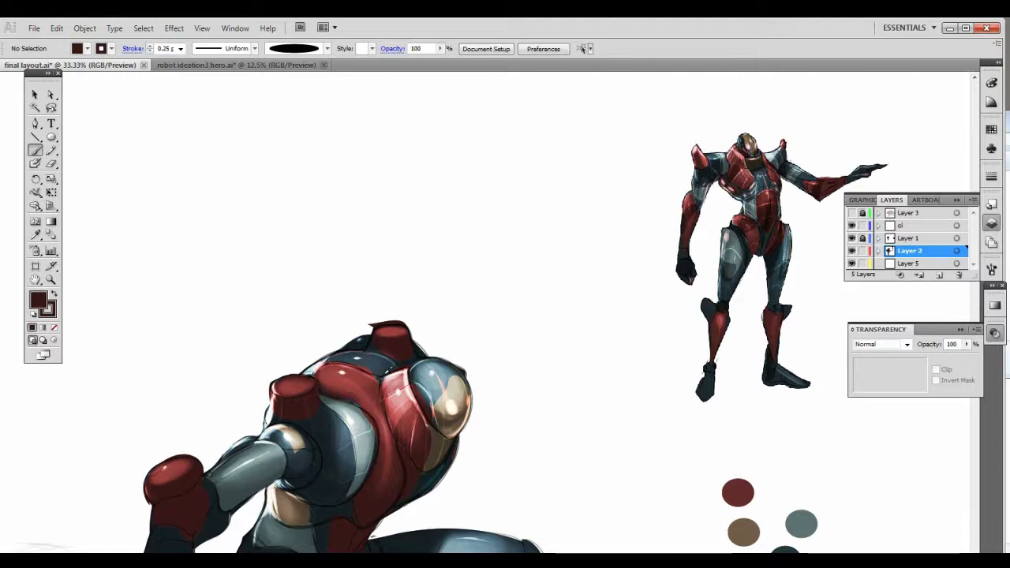
left_click_drag(388, 371, 390, 354)
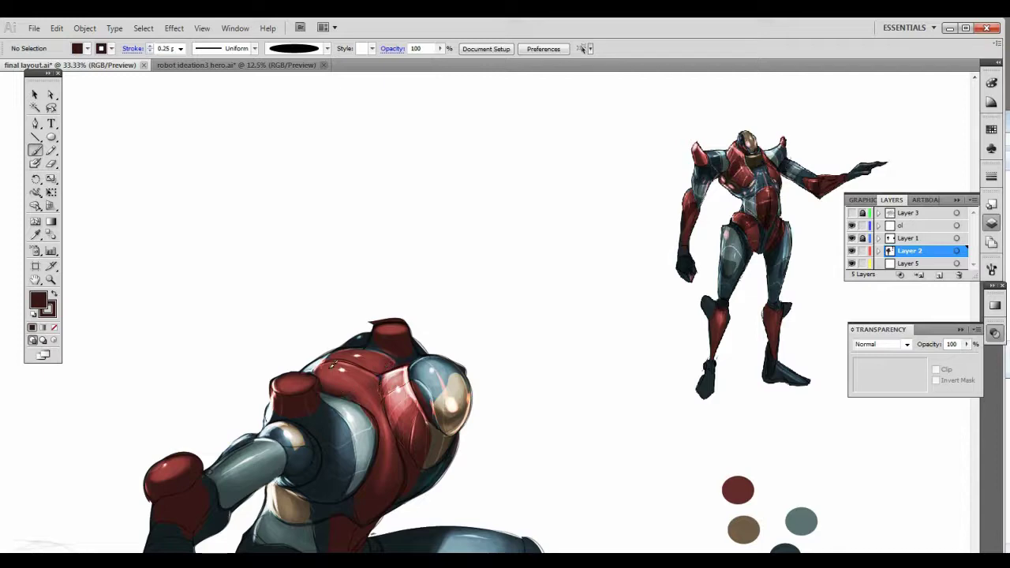
Step: Check the hero's red torso panels up close and at full-figure size beside the reference robot
scroll(430, 293, "down", 3)
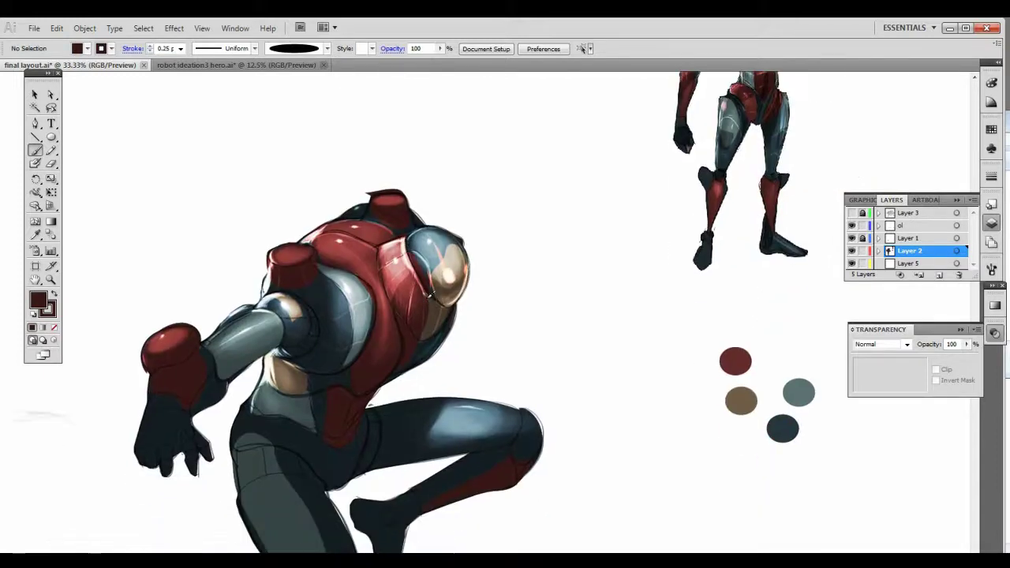
scroll(411, 252, "up", 2)
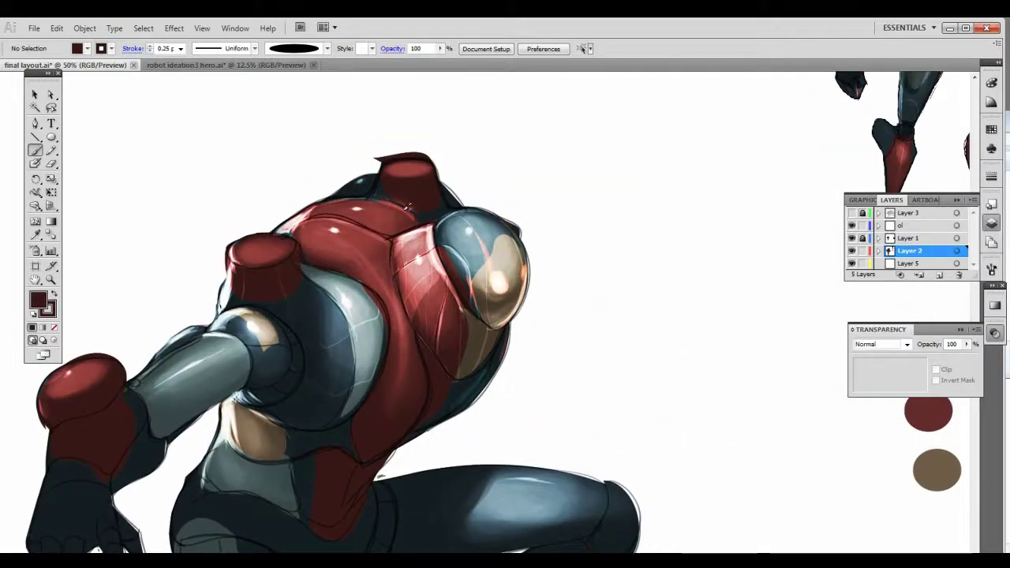
left_click_drag(447, 283, 468, 236)
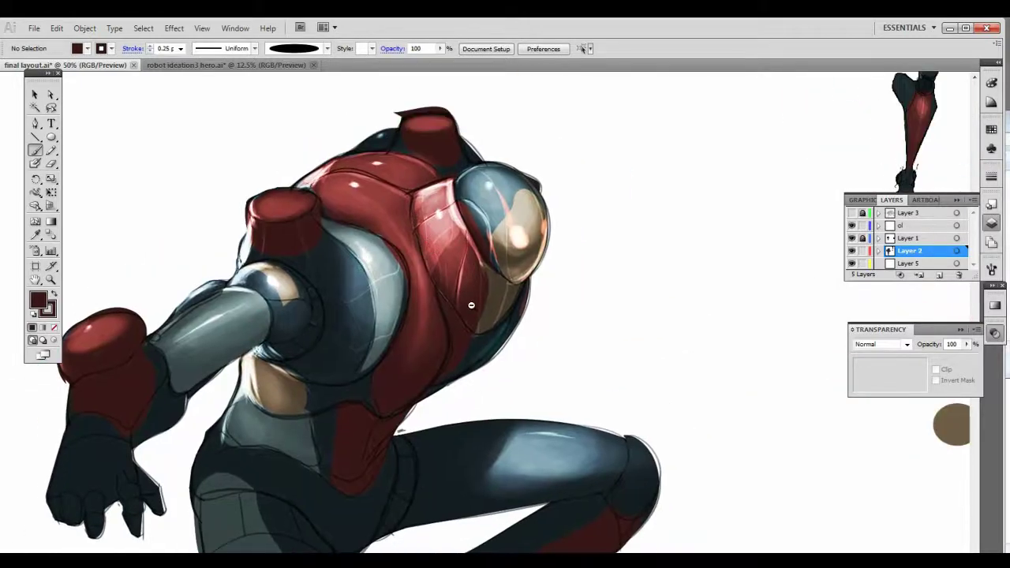
left_click(471, 304, "ctrl+alt")
left_click(478, 293, "ctrl+alt")
left_click(597, 348, "ctrl+alt")
left_click_drag(482, 336, 532, 287)
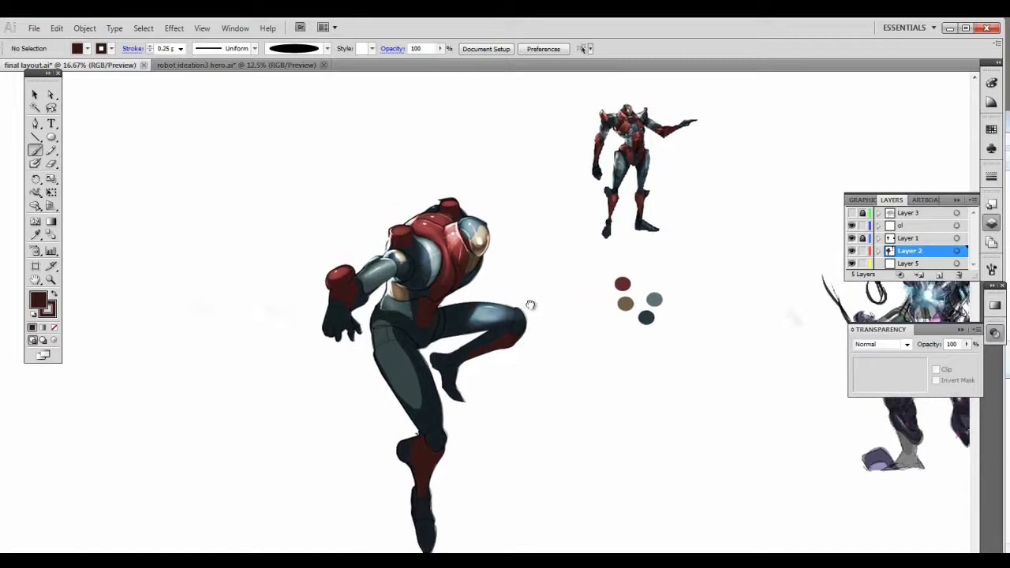
scroll(521, 324, "up", 2)
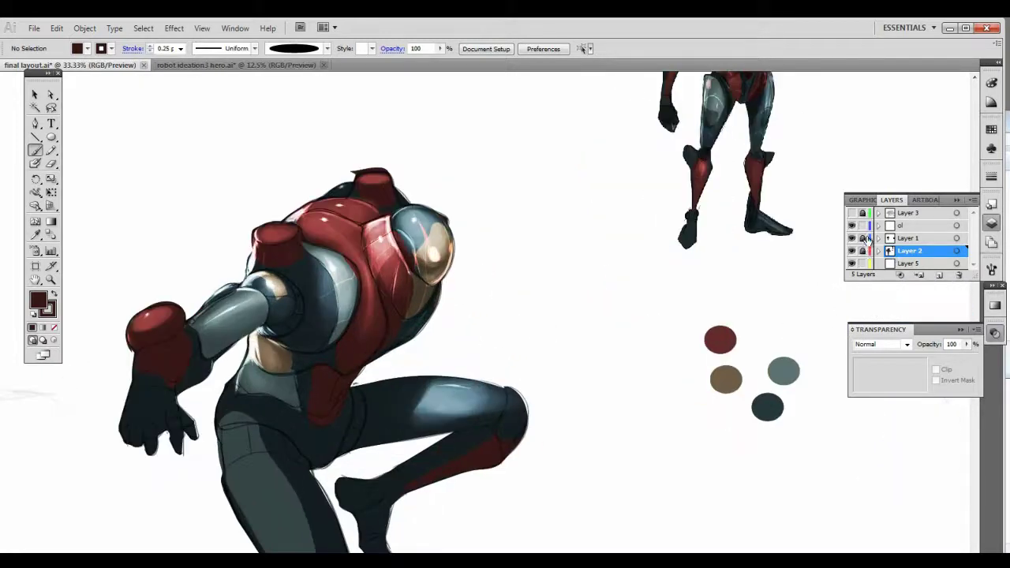
Step: With Layer 2 and Layer 5 locked, paint soft highlights on the planted thigh using the raised thigh's white 4% Overlay stroke style
left_click(863, 227)
left_click_drag(621, 291, 743, 179)
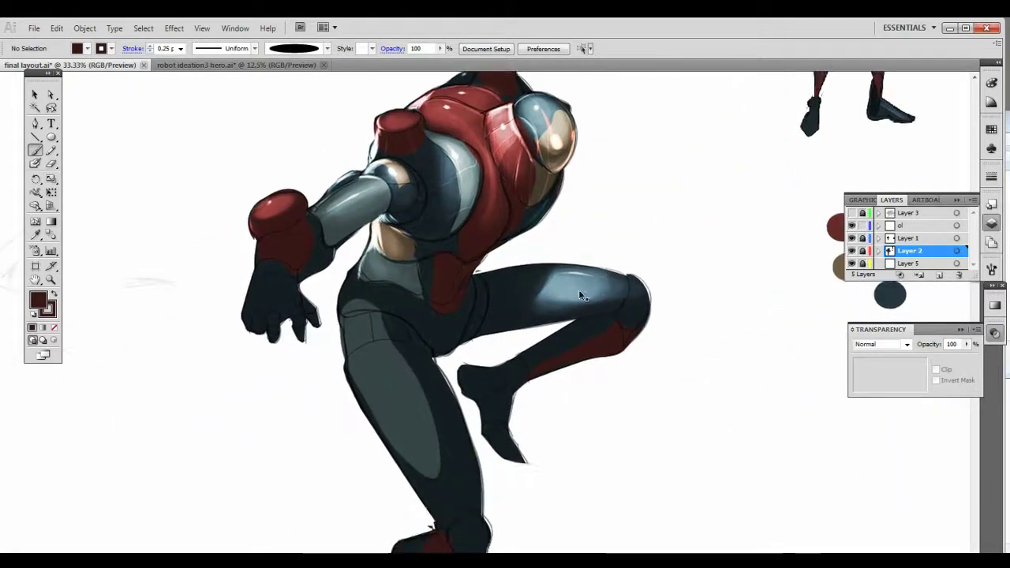
left_click(580, 293, "ctrl")
left_click(51, 95)
left_click(653, 204)
left_click(600, 284)
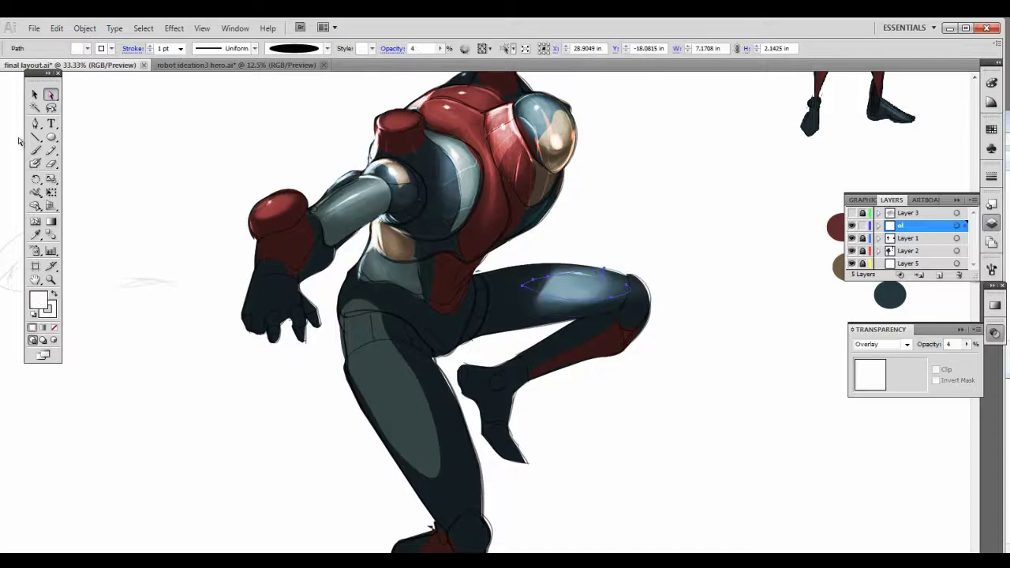
left_click(35, 150)
key("ctrl+shift+a")
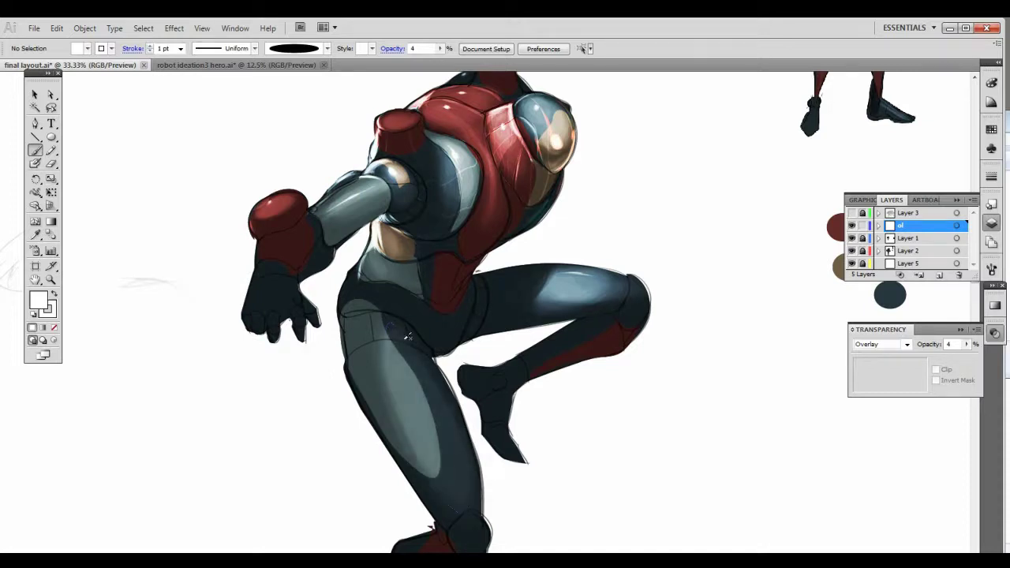
left_click_drag(395, 316, 393, 316)
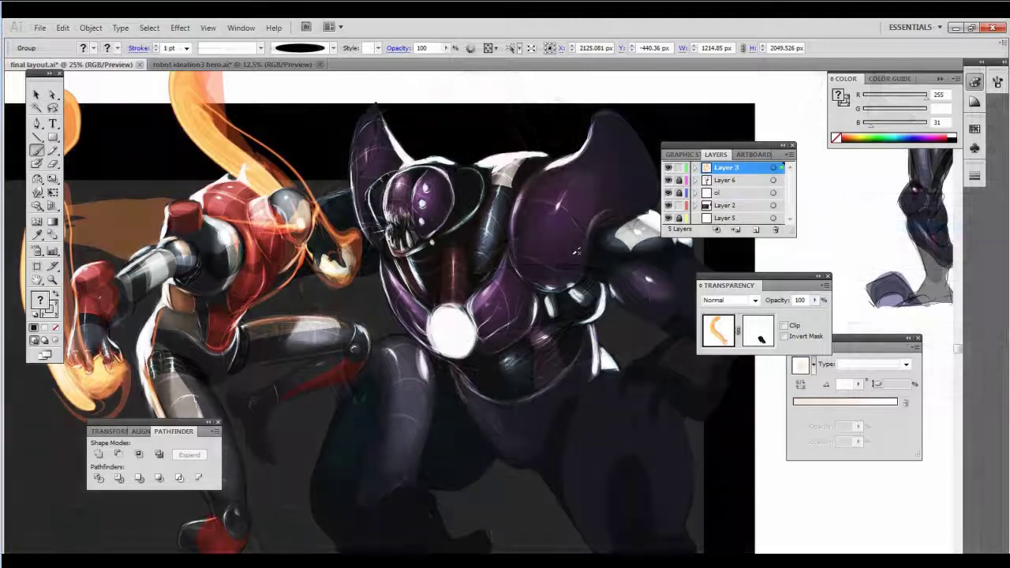
Step: Add a new layer above Layer 3 and set the fill to teal (R 0, G 139, B 159) with nothing selected
left_click_drag(513, 267, 467, 268)
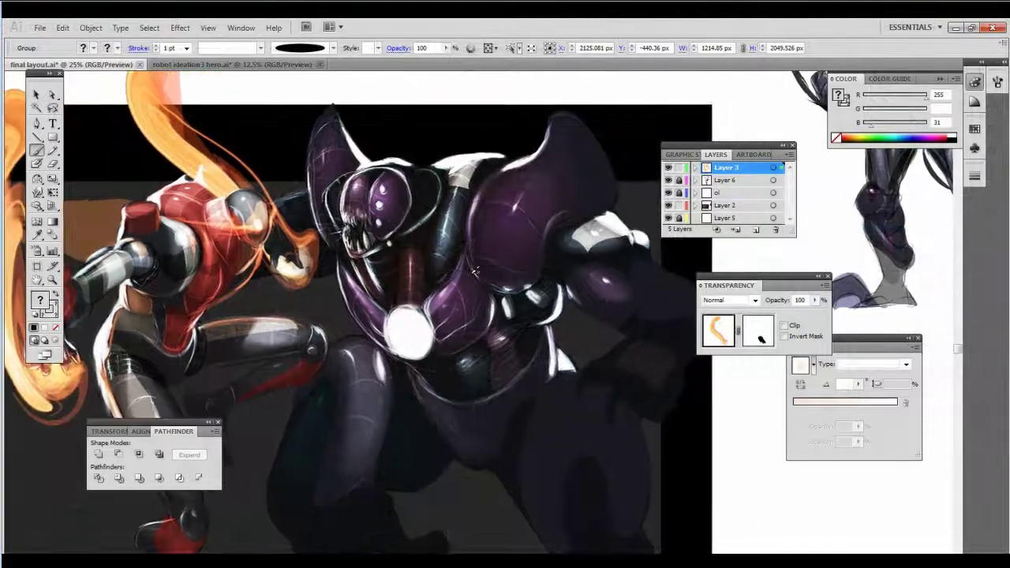
left_click(756, 230)
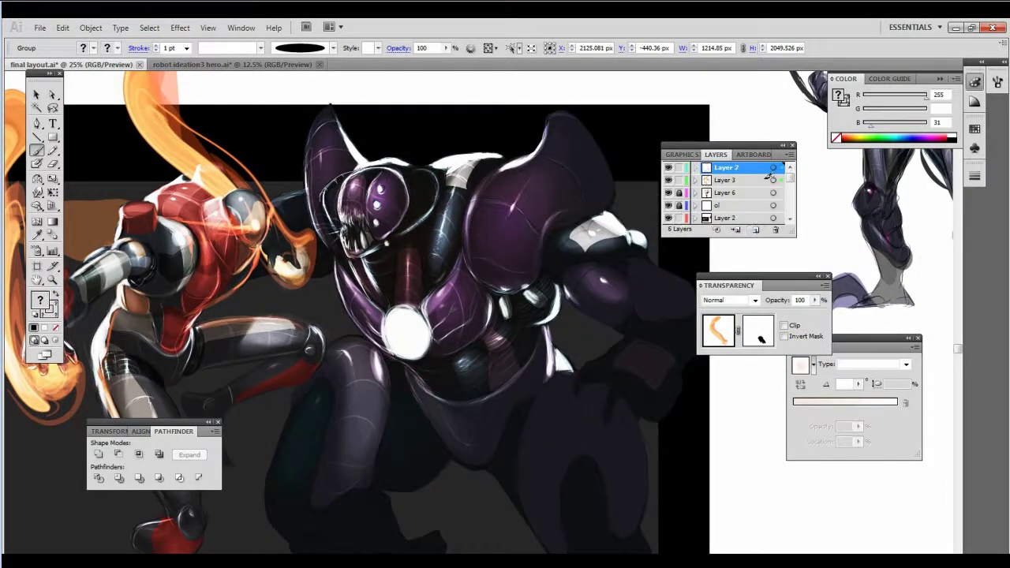
left_click(837, 179, "ctrl")
left_click(899, 138)
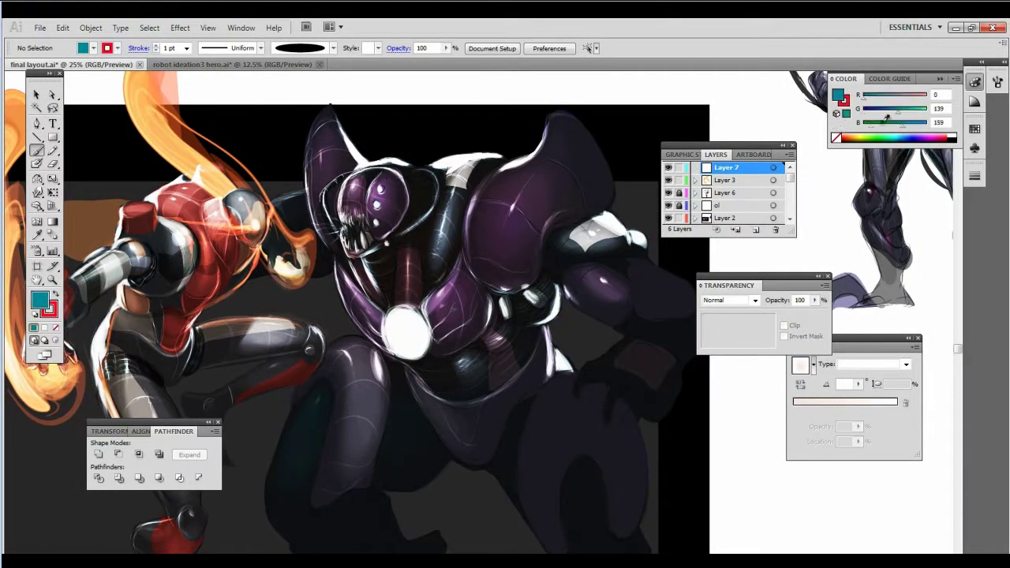
Step: Duplicate the orange flame trailing from the hero's raised arm and move the copy over the purple monster's far side
key("v")
left_click(150, 118)
key("ctrl+c")
key("ctrl+v")
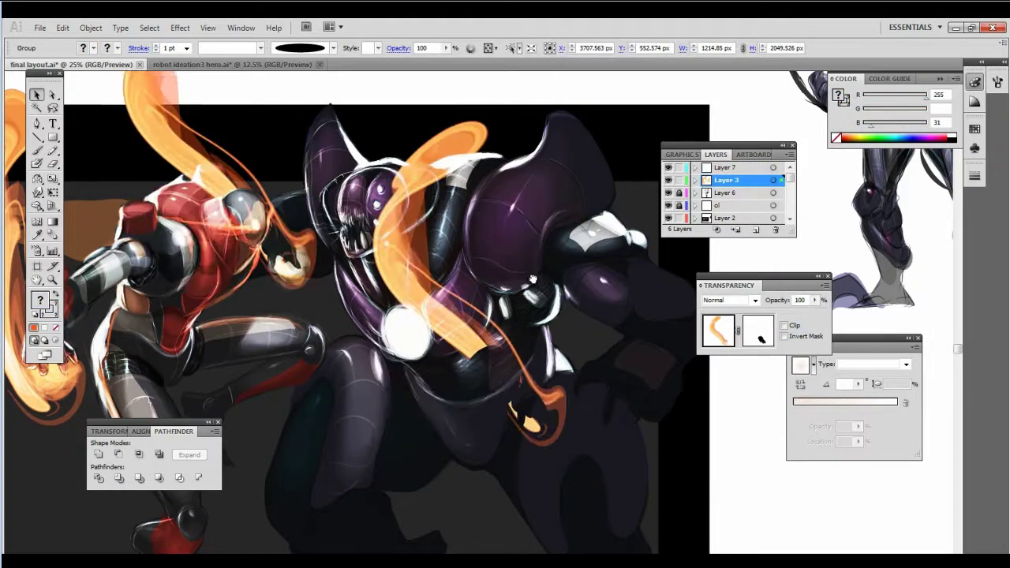
left_click_drag(539, 430, 416, 304)
left_click_drag(417, 304, 431, 335)
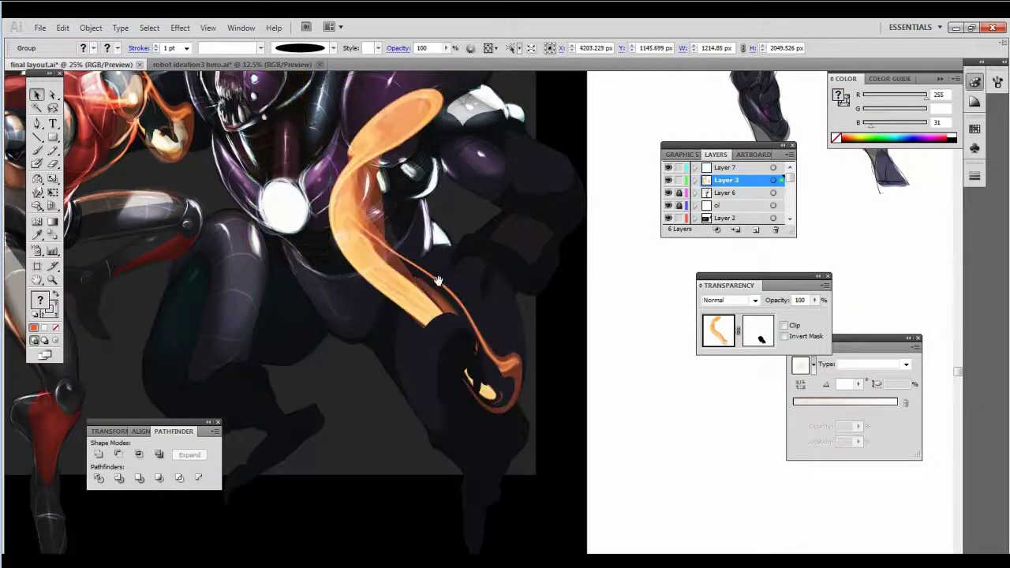
Step: Enlarge the flame copy so it spans from the monster's shoulder down past its knee
key("ctrl+minus")
left_click_drag(407, 194, 358, 111)
left_click_drag(564, 143, 562, 142)
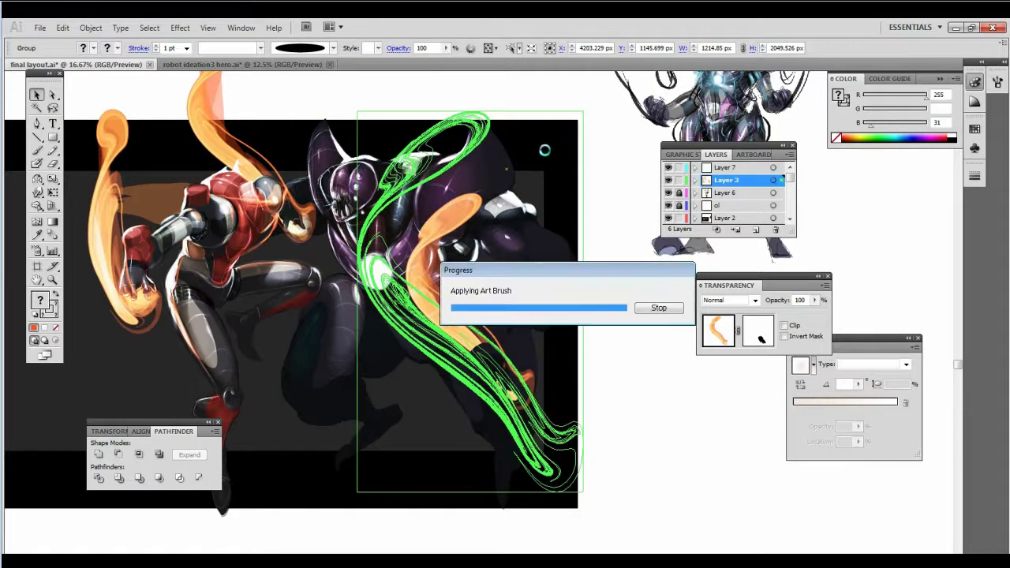
left_click(585, 501)
left_click(525, 407)
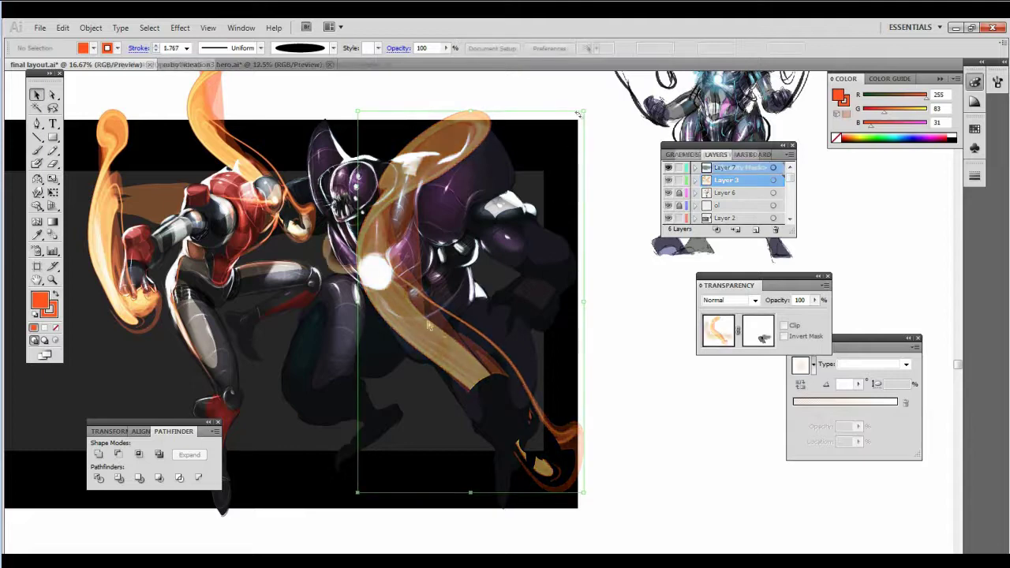
Step: Undo the black strokes in the flame copy's opacity mask and return to editing the flame artwork
key("ctrl+z")
key("ctrl+z")
key("ctrl+z")
key("ctrl+z")
key("ctrl+z")
key("ctrl+z")
key("ctrl+z")
key("ctrl+z")
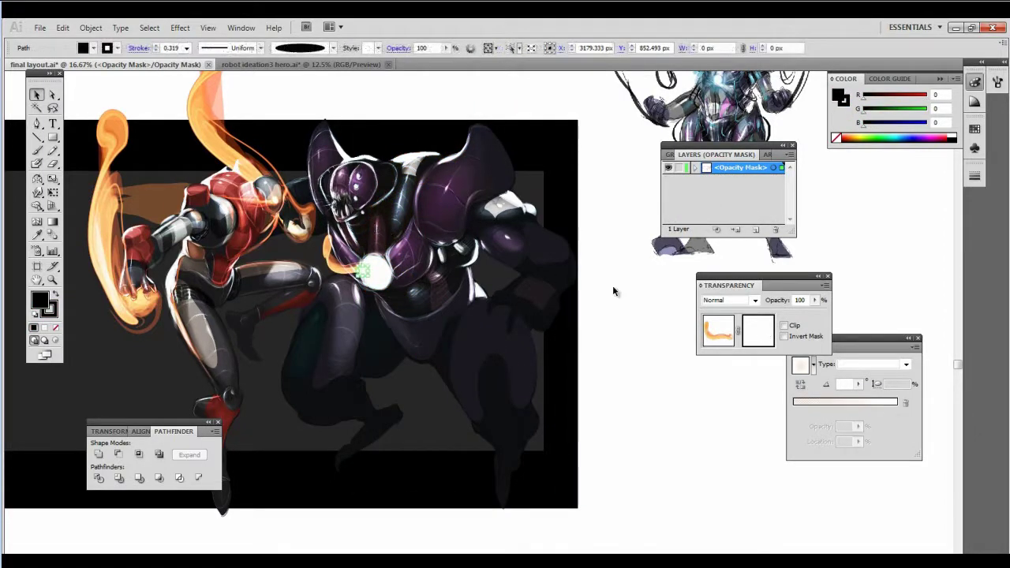
left_click(718, 330)
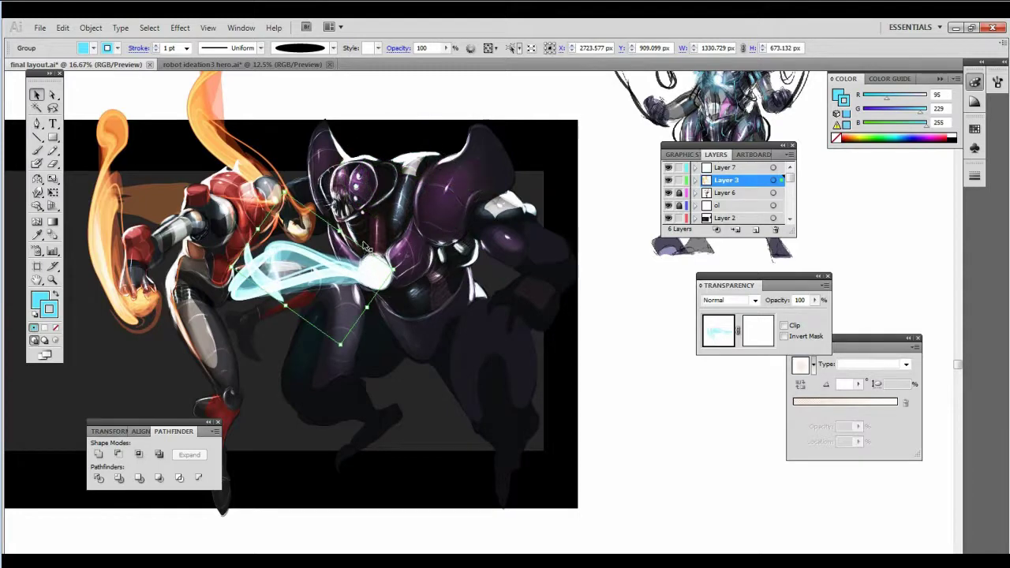
Step: Warp the cyan energy blast from the monster's white orb upward toward the hero's chest
key("b")
key("ctrl+shift+a")
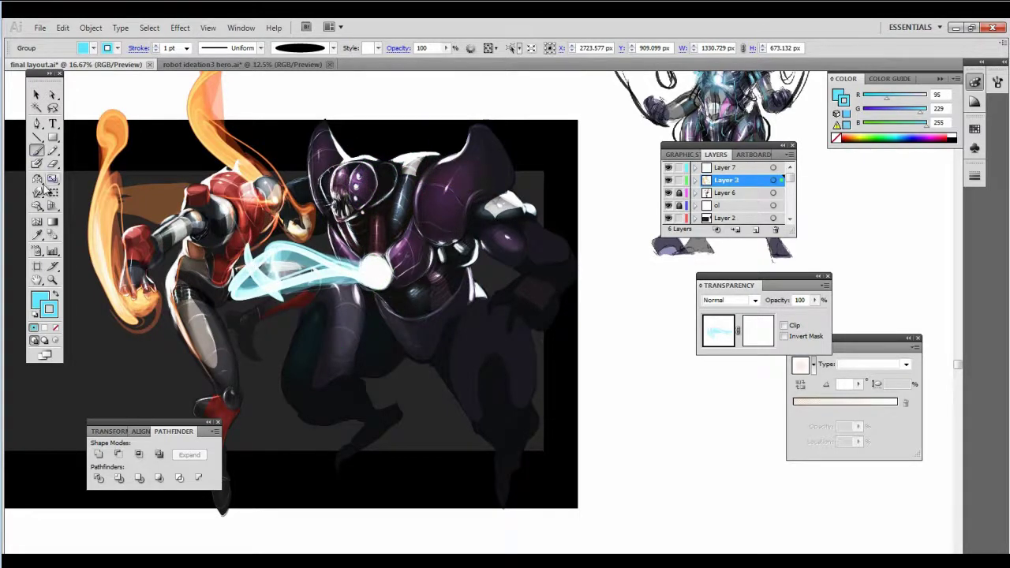
left_click(37, 193)
left_click_drag(283, 307, 273, 239)
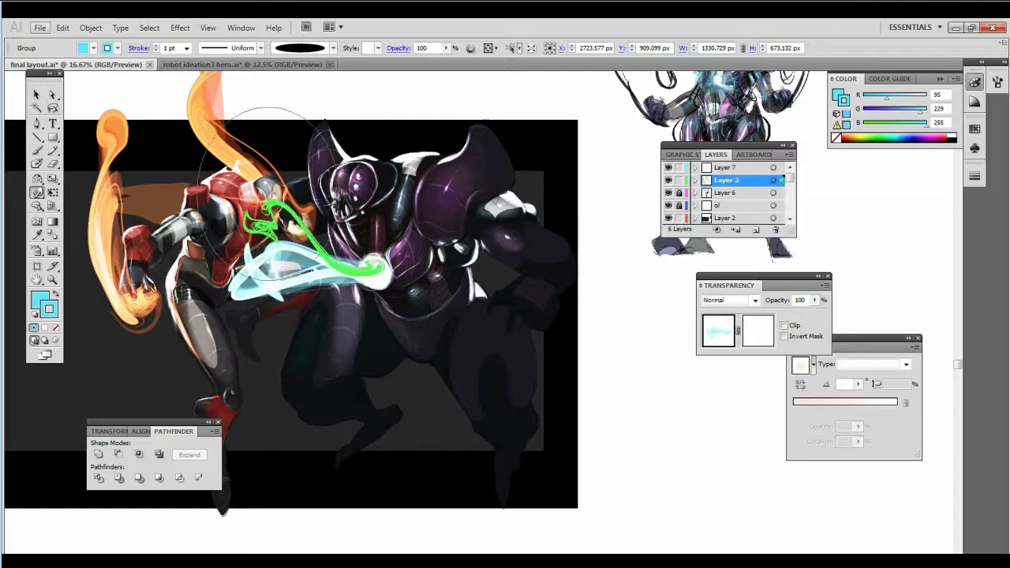